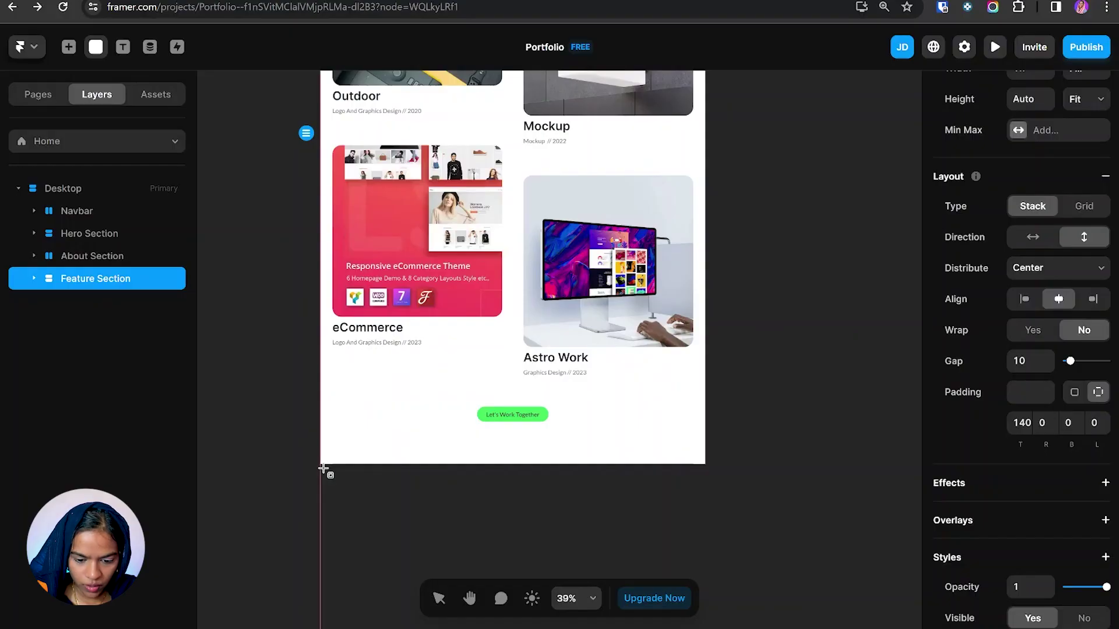
Step: Draw a stacked Partner Section below Feature Section containing a container with max width 1200
drag(320, 465, 707, 541)
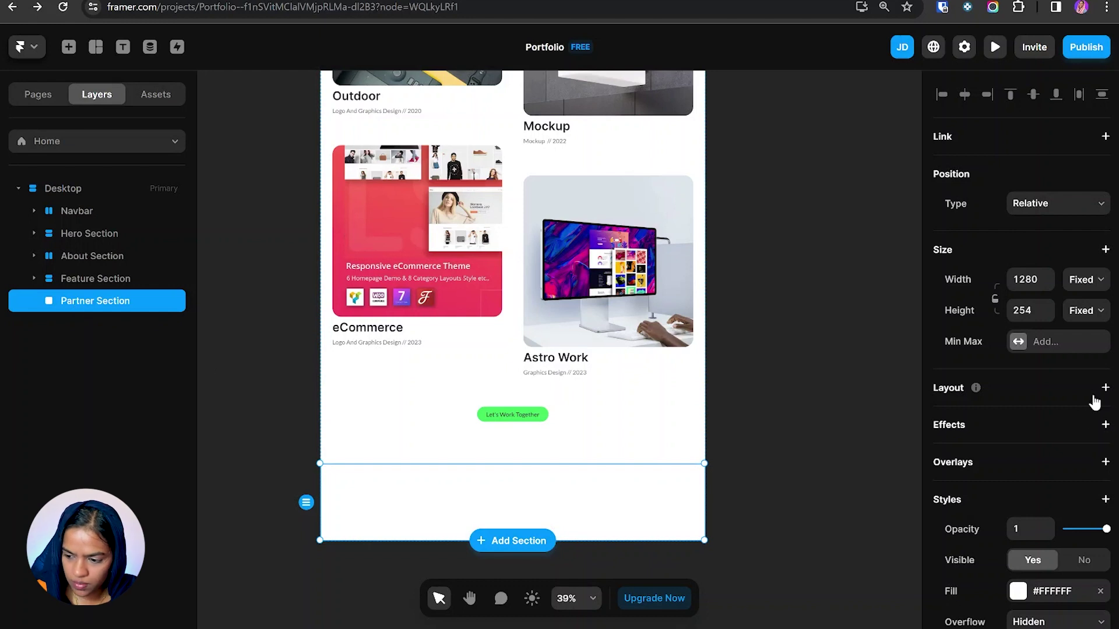
click(1105, 387)
key(f)
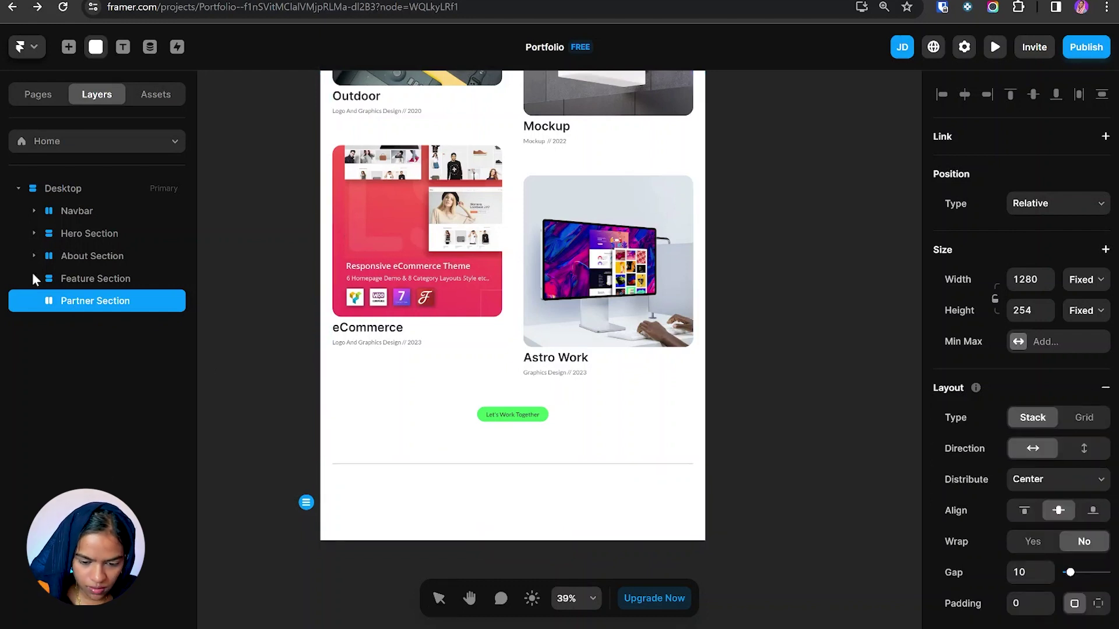
drag(336, 476, 686, 528)
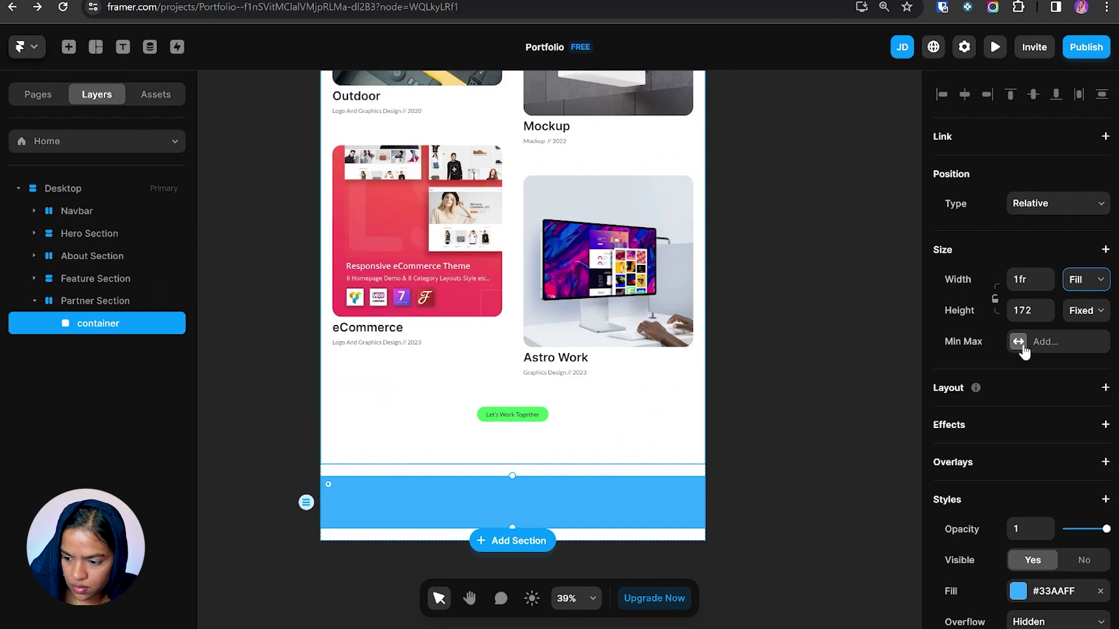
click(1018, 341)
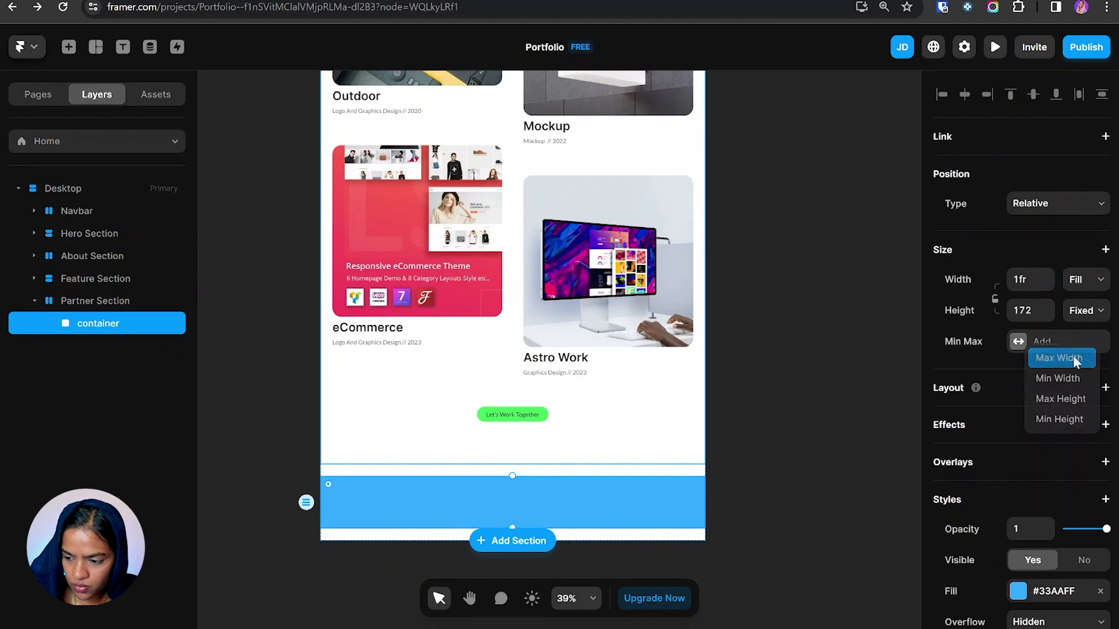
click(1072, 355)
click(1087, 342)
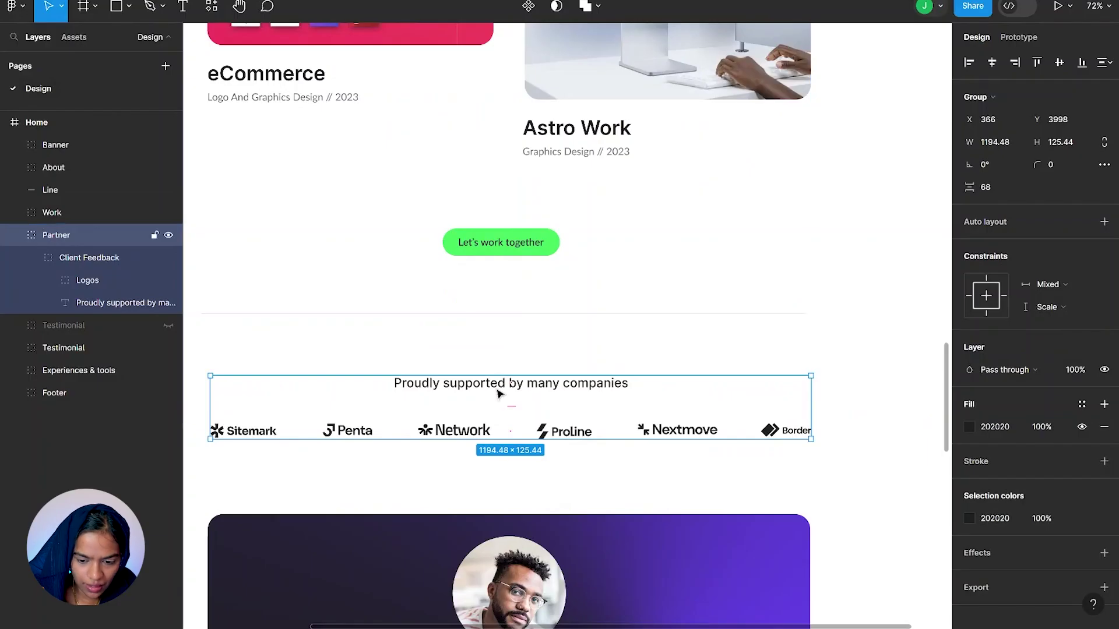
key(alt+Tab)
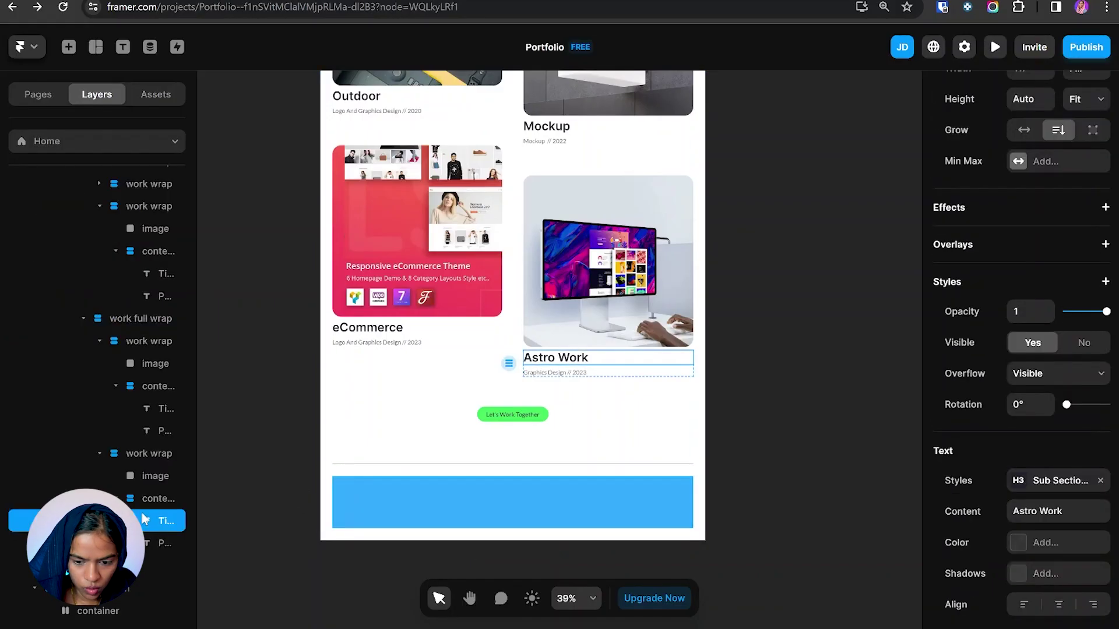
Step: Paste the copied Astro Work title into the container and stack its contents vertically
scroll(167, 393, up, 5)
click(88, 322)
key(ctrl+v)
click(89, 322)
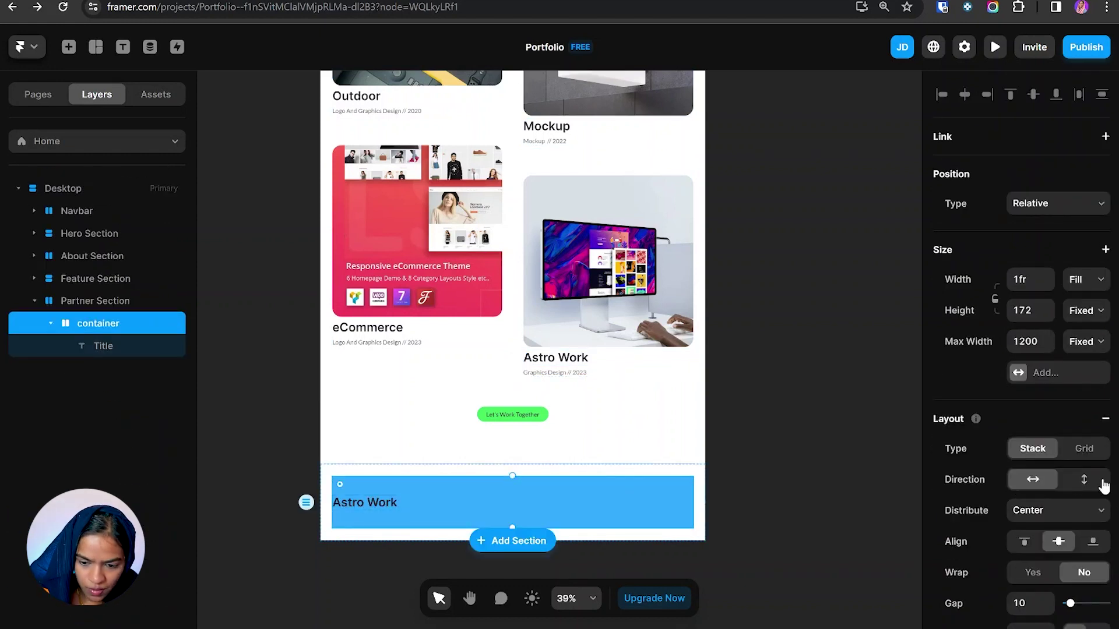
click(1084, 480)
click(373, 504)
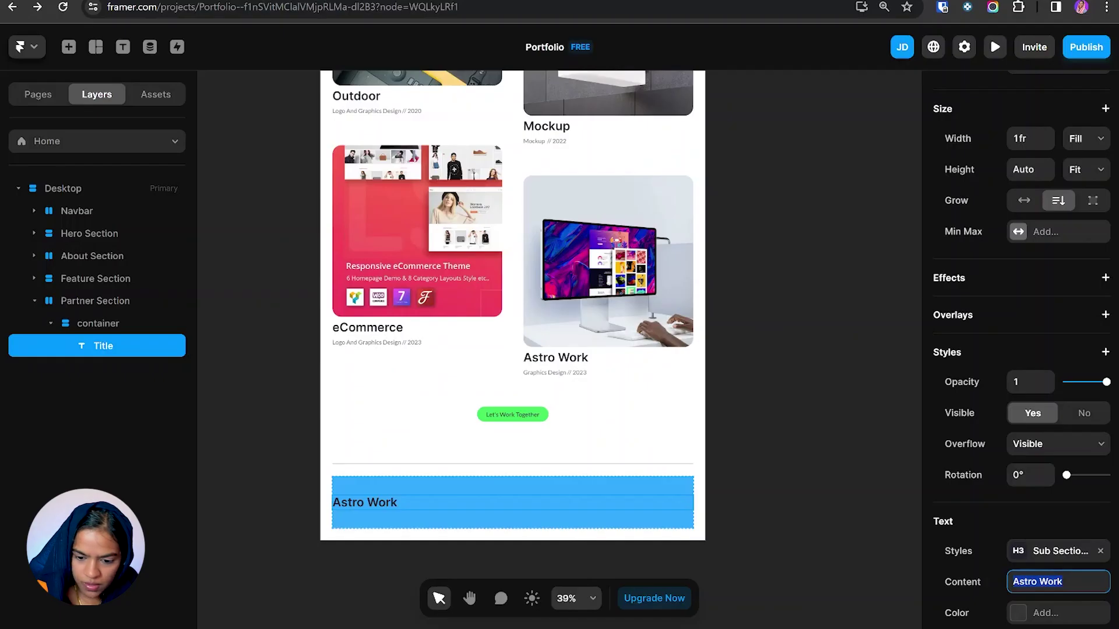
Step: Change the title to 'Proudly supported by many companies' and apply the Logo Title style
text(Proudly supported by many companies)
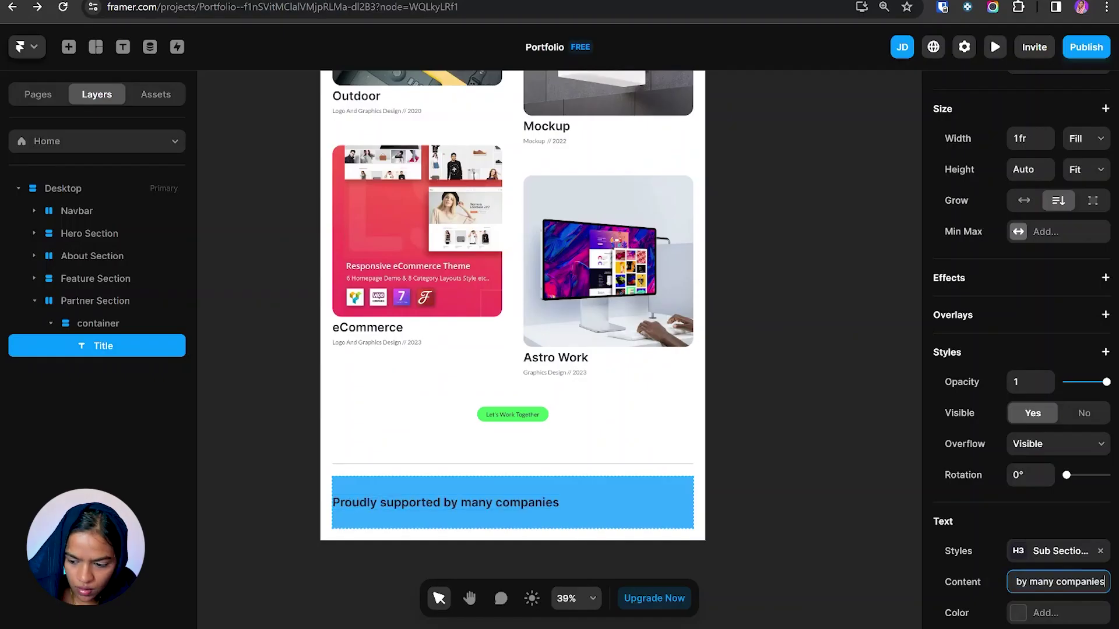
click(1054, 550)
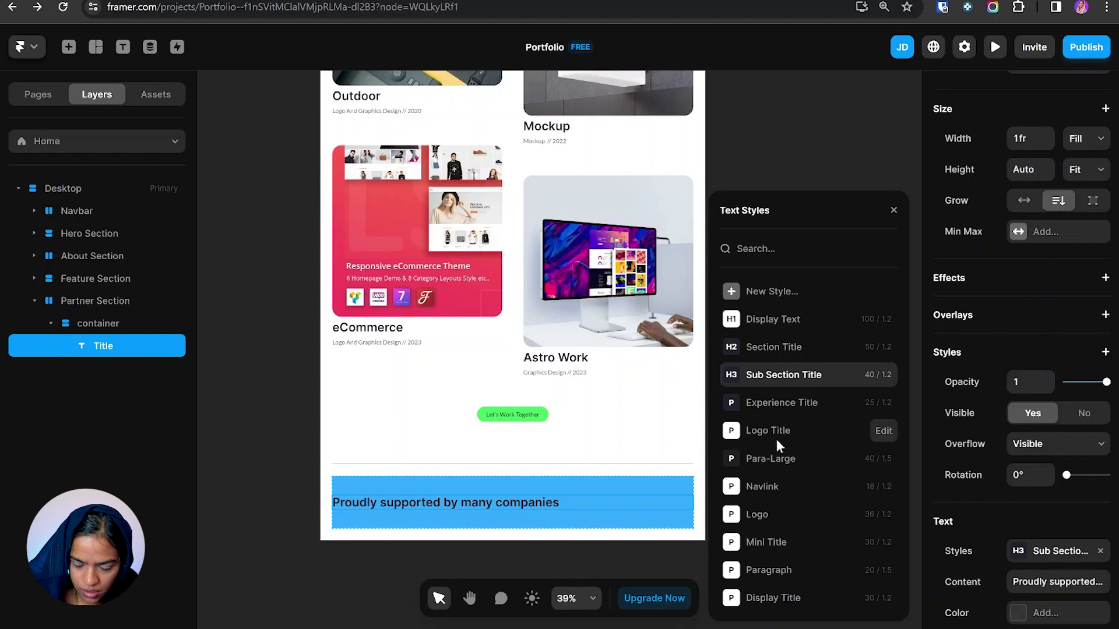
click(774, 432)
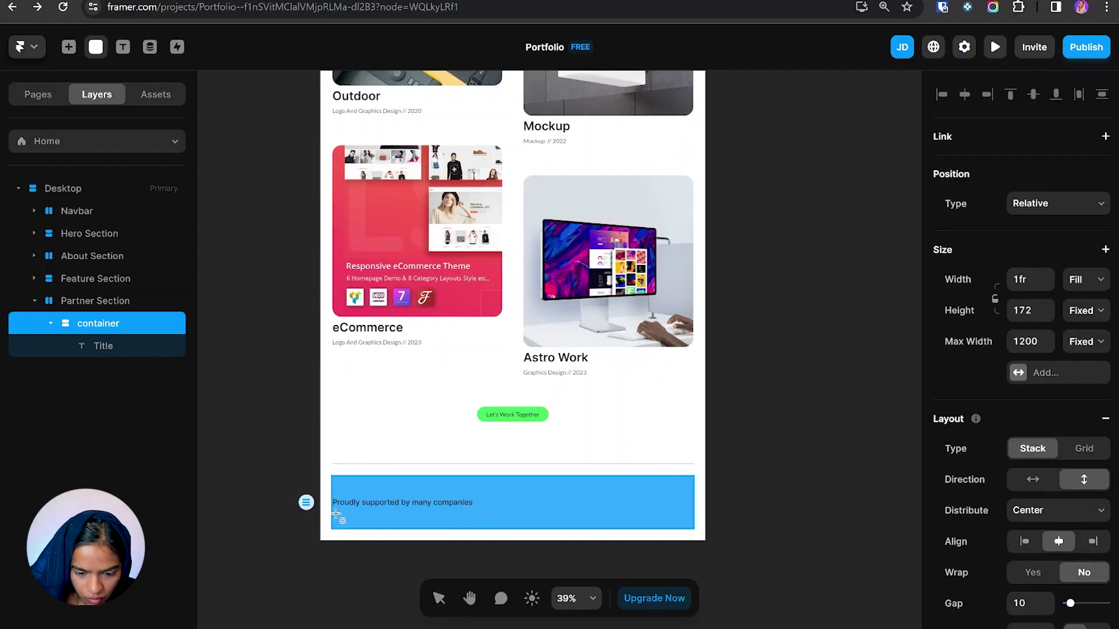
Step: Draw a logo-row frame, then read Figma's Logos group size of 1194.48 × 30.56
drag(349, 516, 699, 525)
text(Lo)
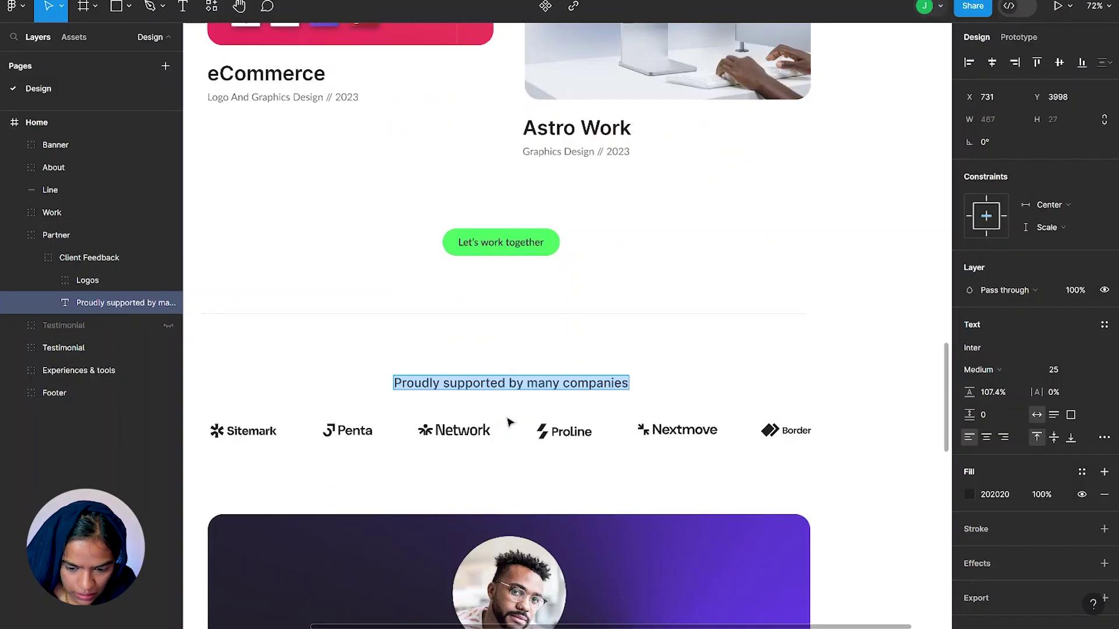
click(495, 408)
click(542, 432)
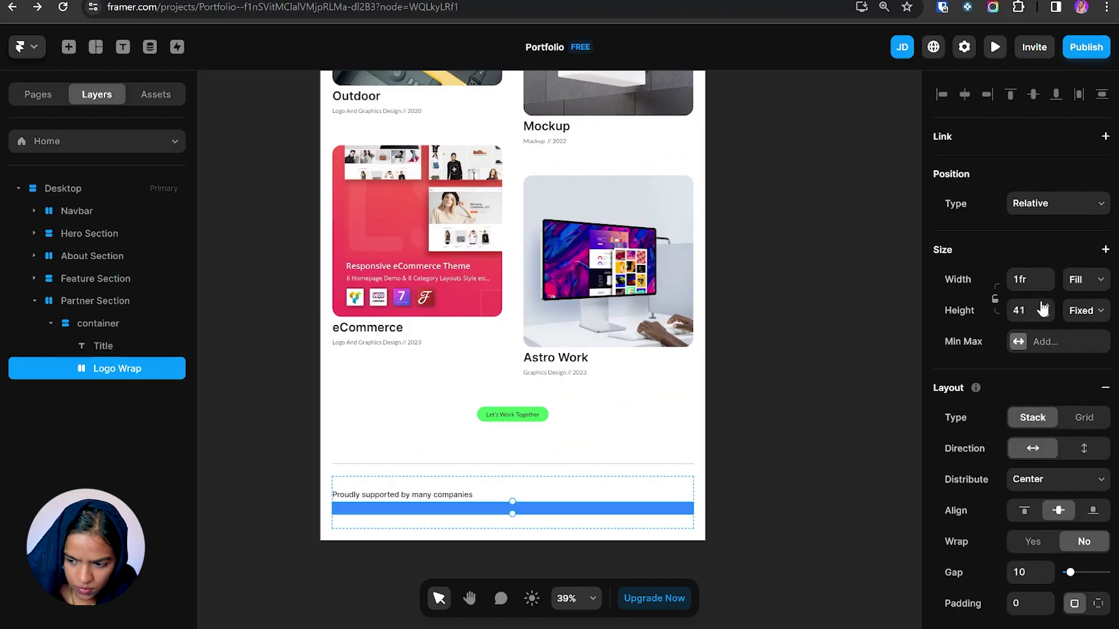
Step: Set the Logo Wrap height to 40 and bring up the Insert panel
click(1029, 311)
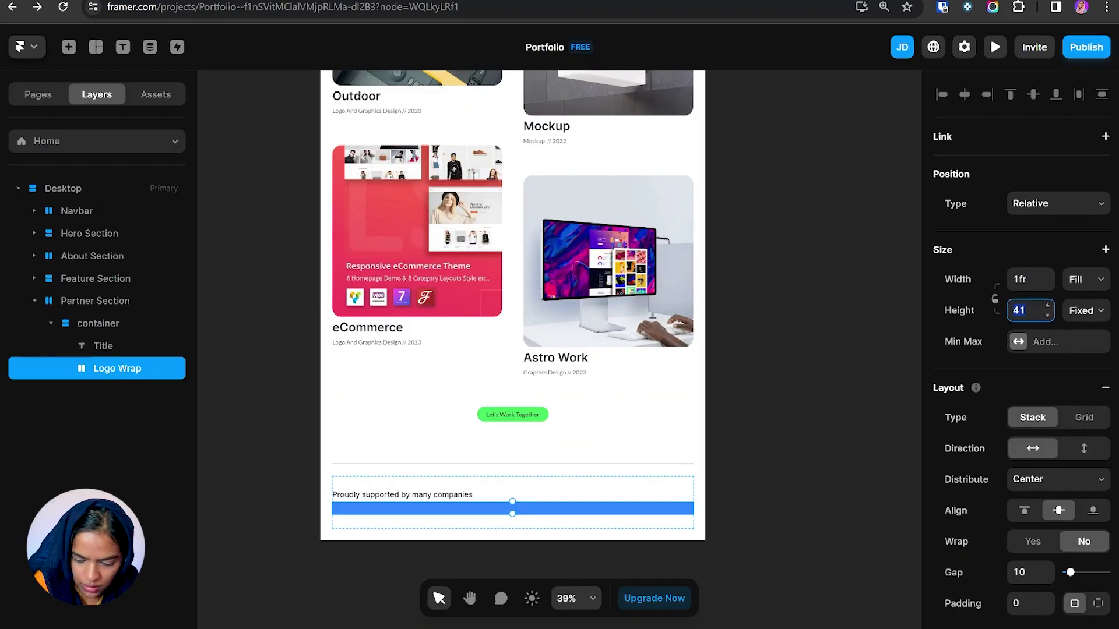
text(40)
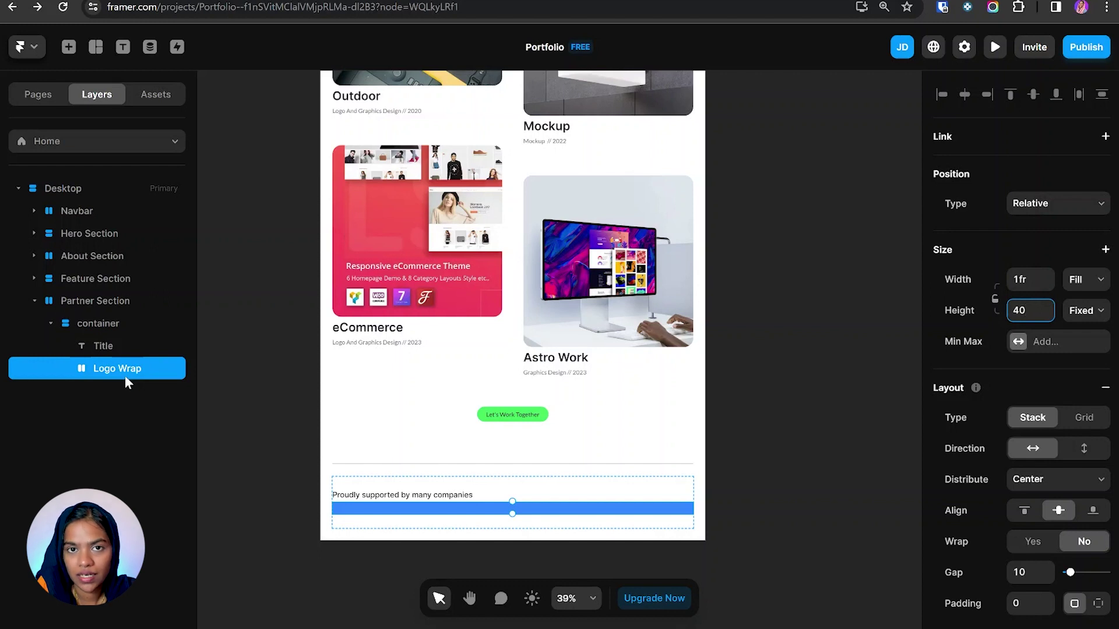
click(68, 47)
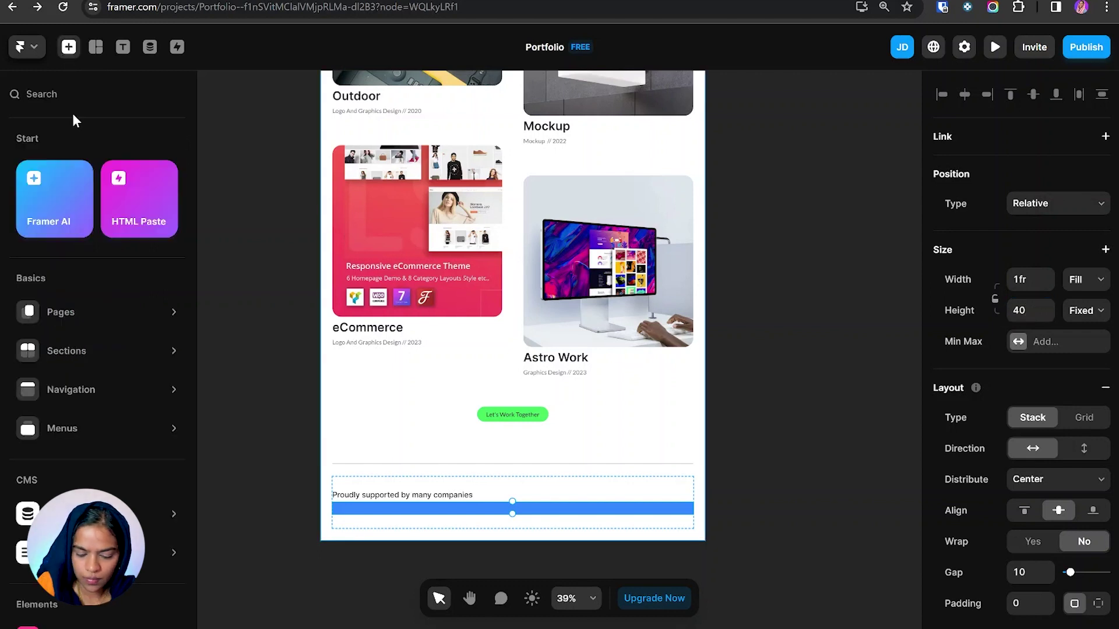
Step: Place a Ticker component in Logo Wrap with both width and height set to Fill
text(tic)
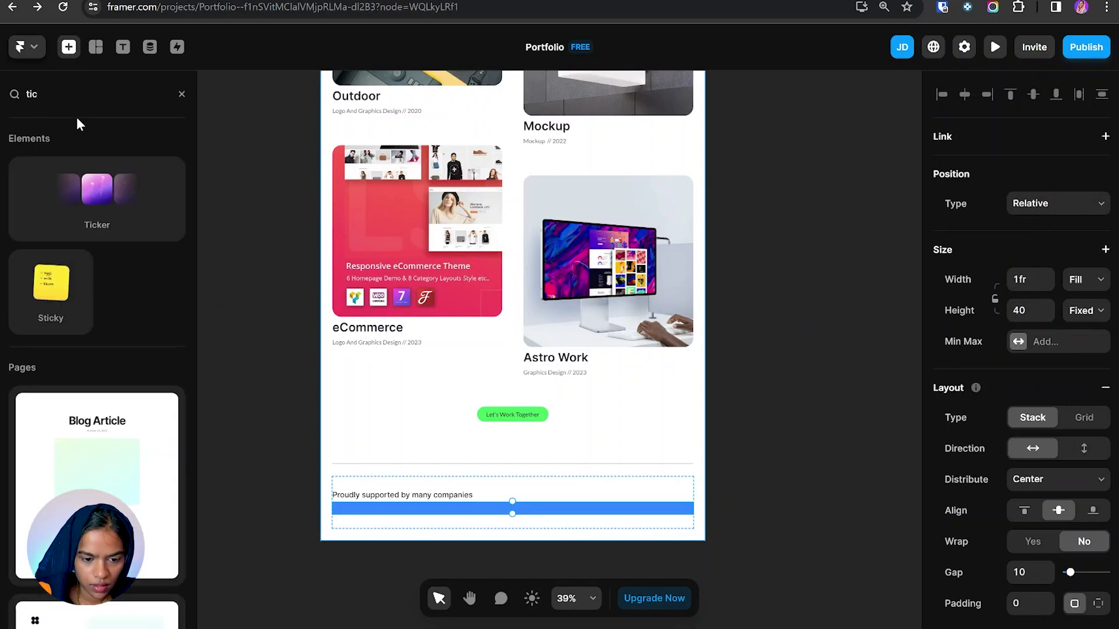
key(Escape)
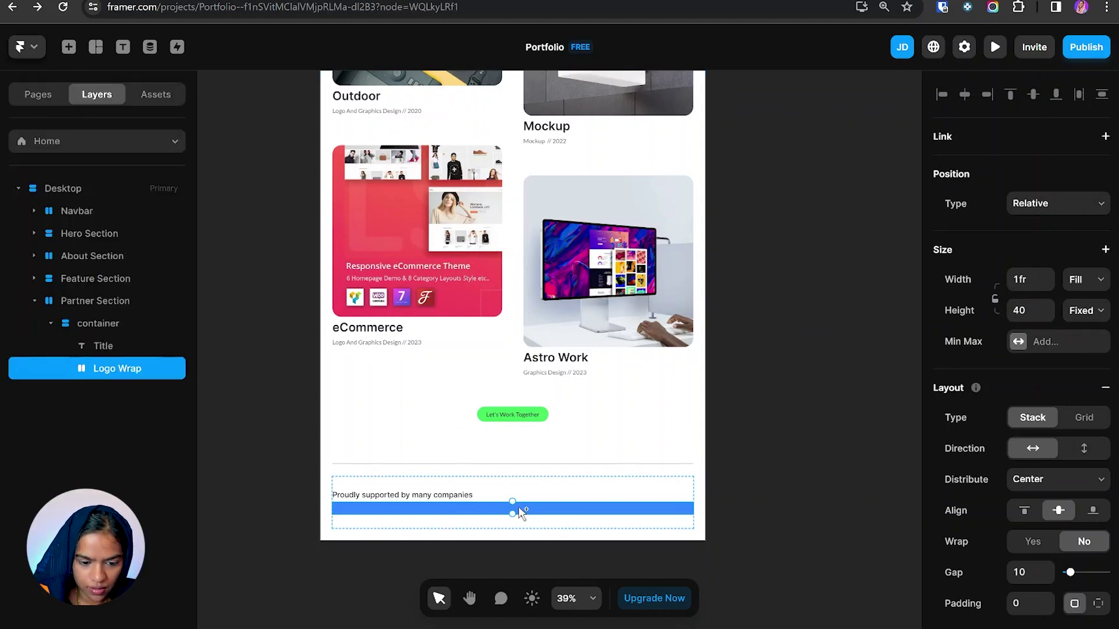
drag(520, 513, 519, 512)
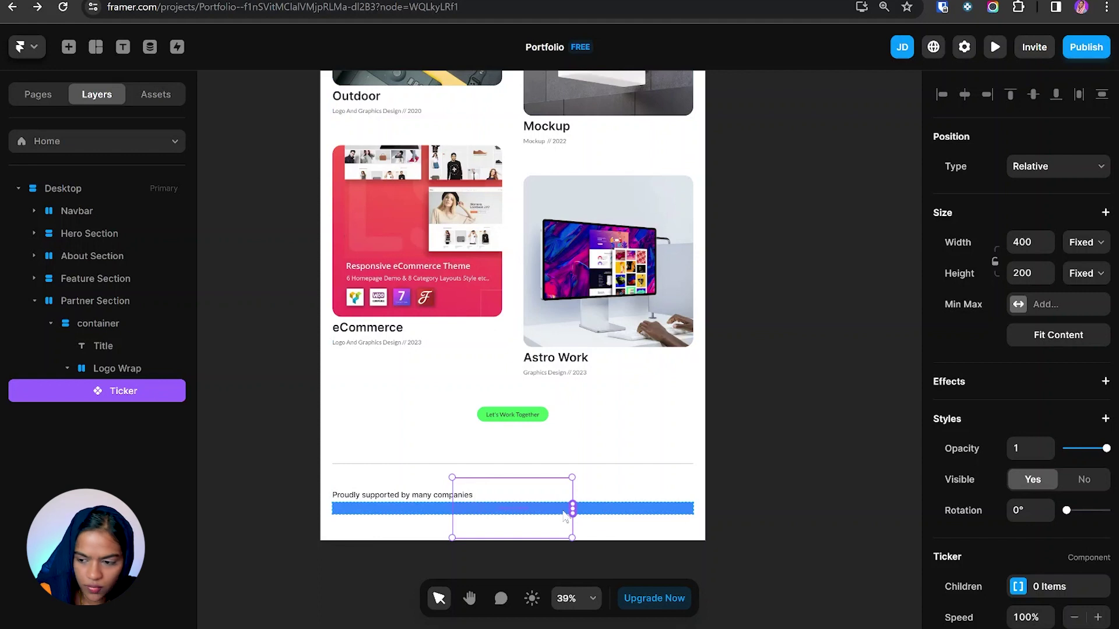
click(1081, 242)
click(1085, 284)
click(1088, 275)
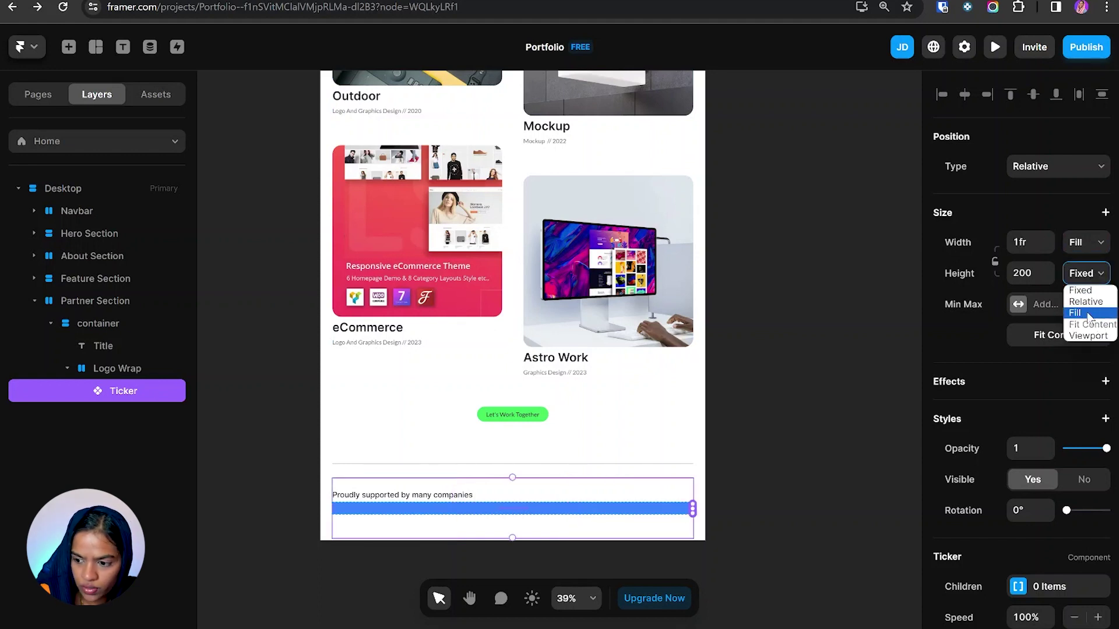
click(1088, 313)
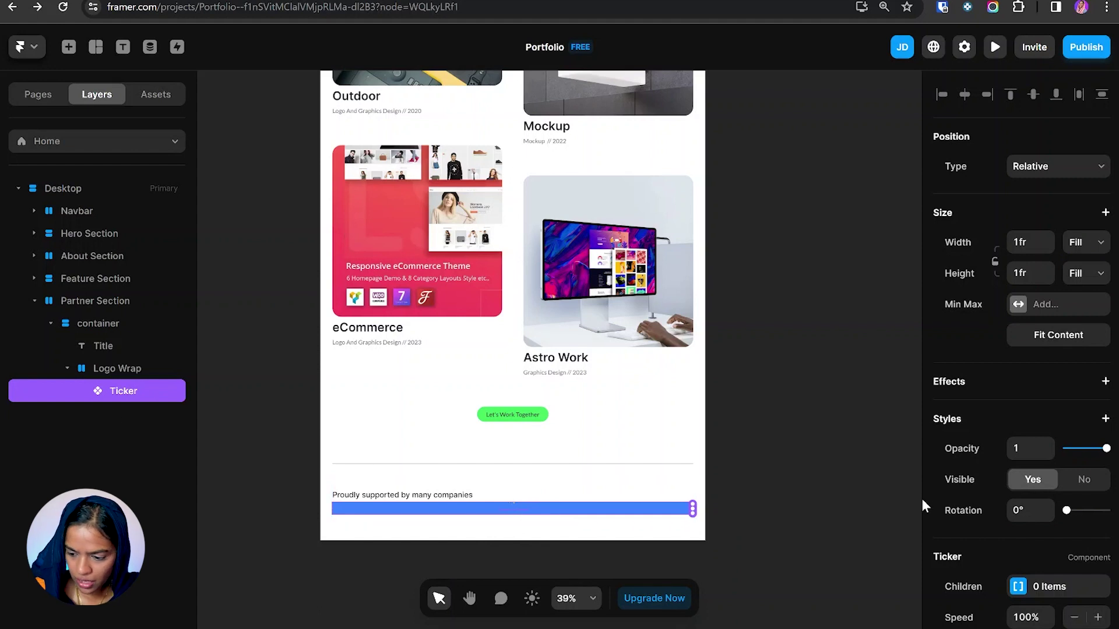
scroll(973, 510, down, 4)
scroll(1060, 392, down, 3)
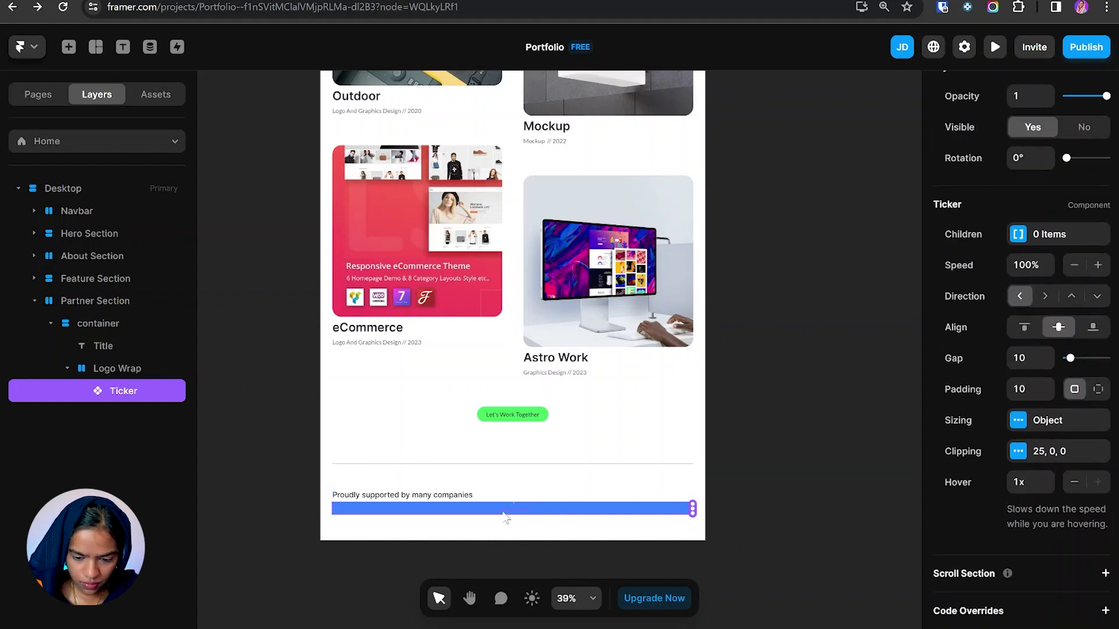
scroll(461, 505, left, 3)
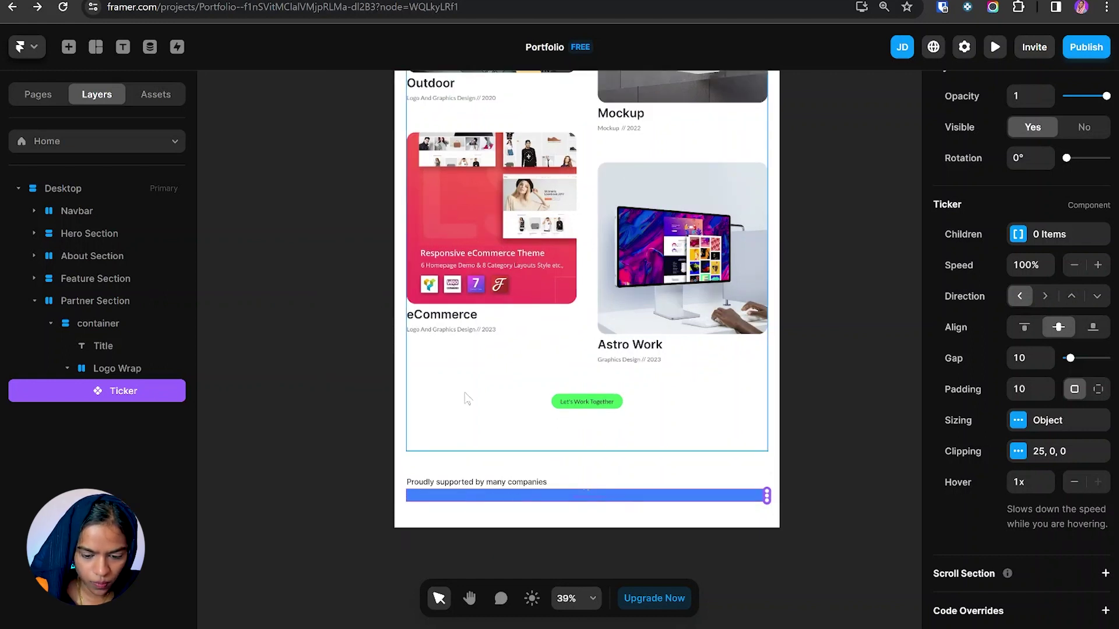
click(356, 464)
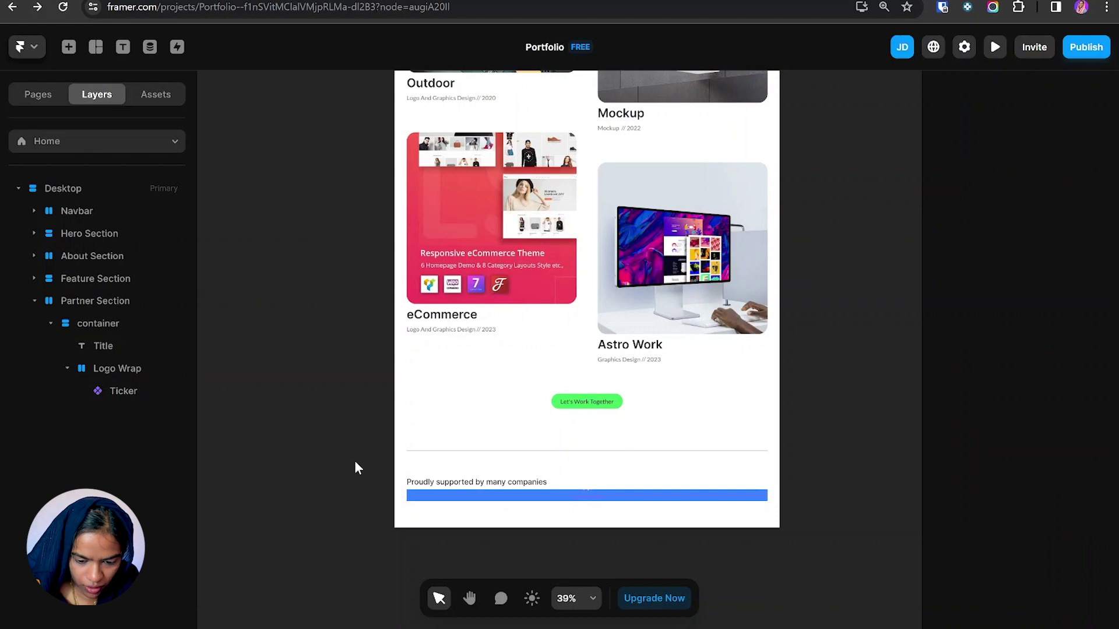
Step: Draw a new frame in Framer and measure Figma's Sitemark logo at about 132 × 28
key(f)
drag(314, 442, 378, 459)
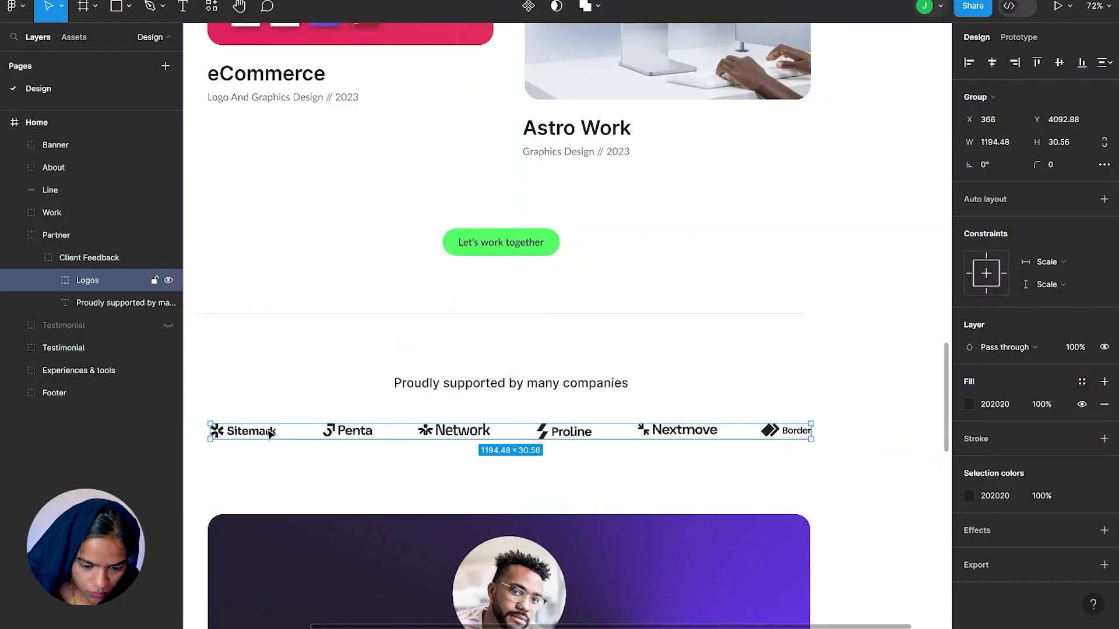
double_click(269, 433)
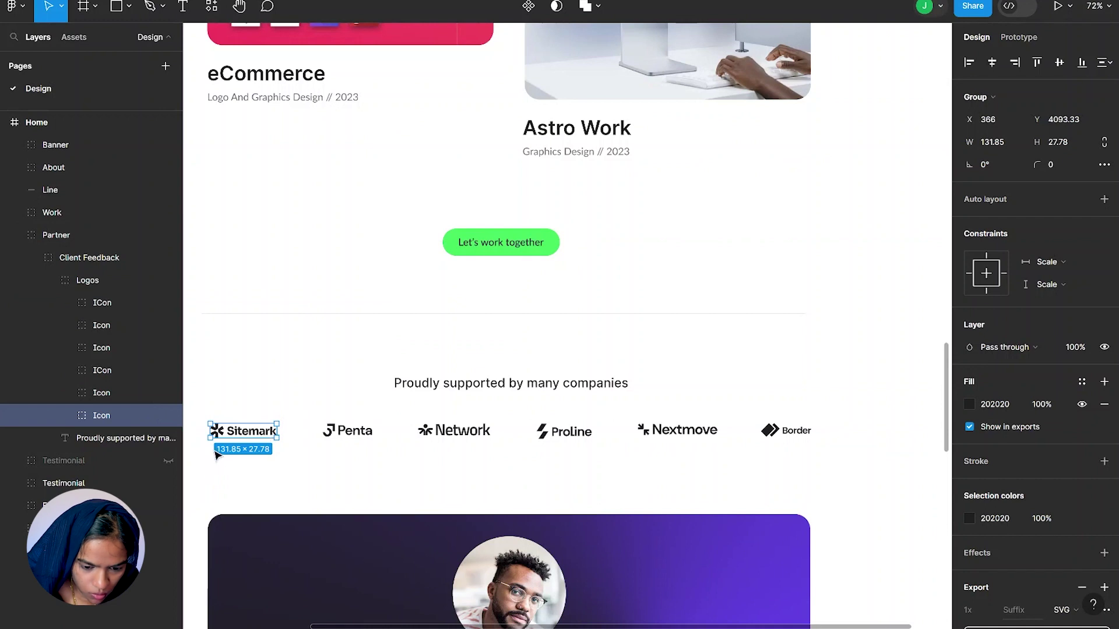
key(alt)
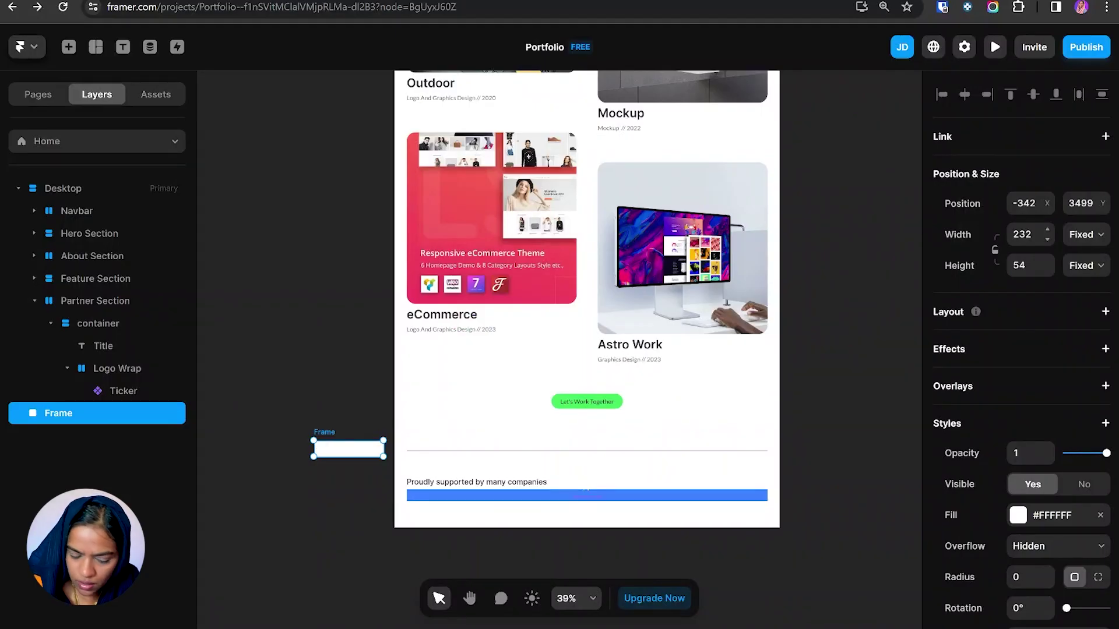
Step: Resize the frame to 130 × 30 and rename it Logo-1
click(1026, 234)
text(130)
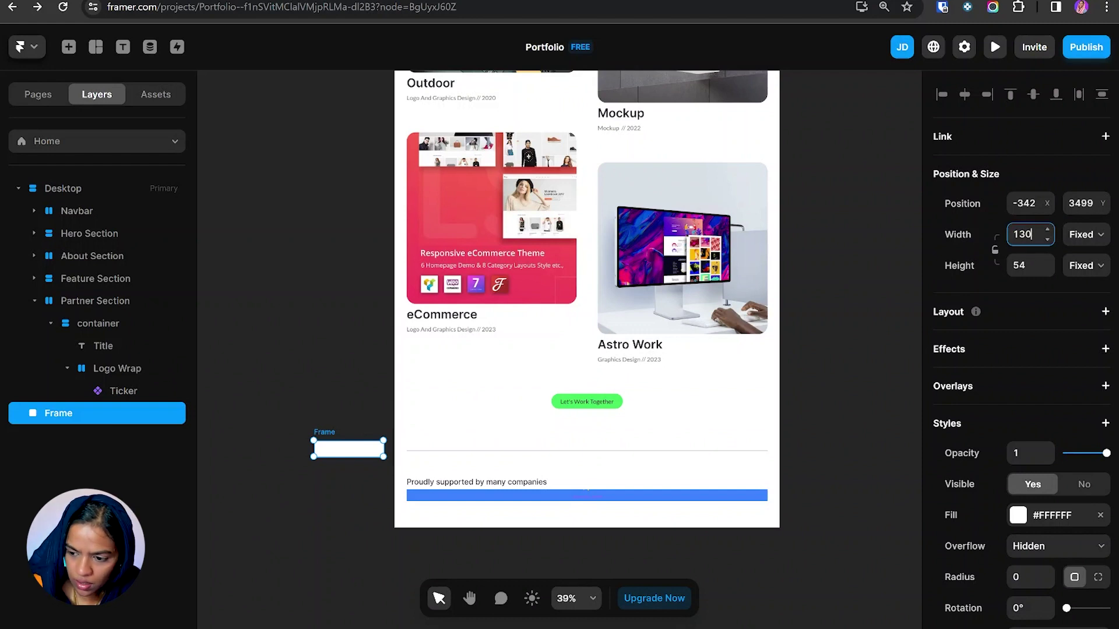
key(Tab)
text(30)
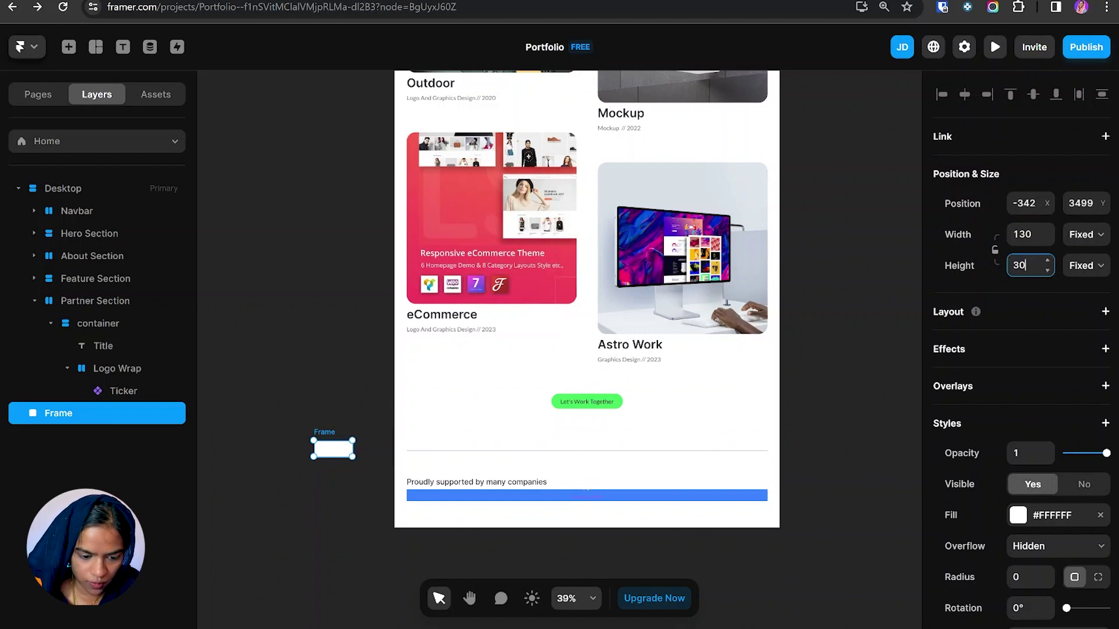
key(ctrl+r)
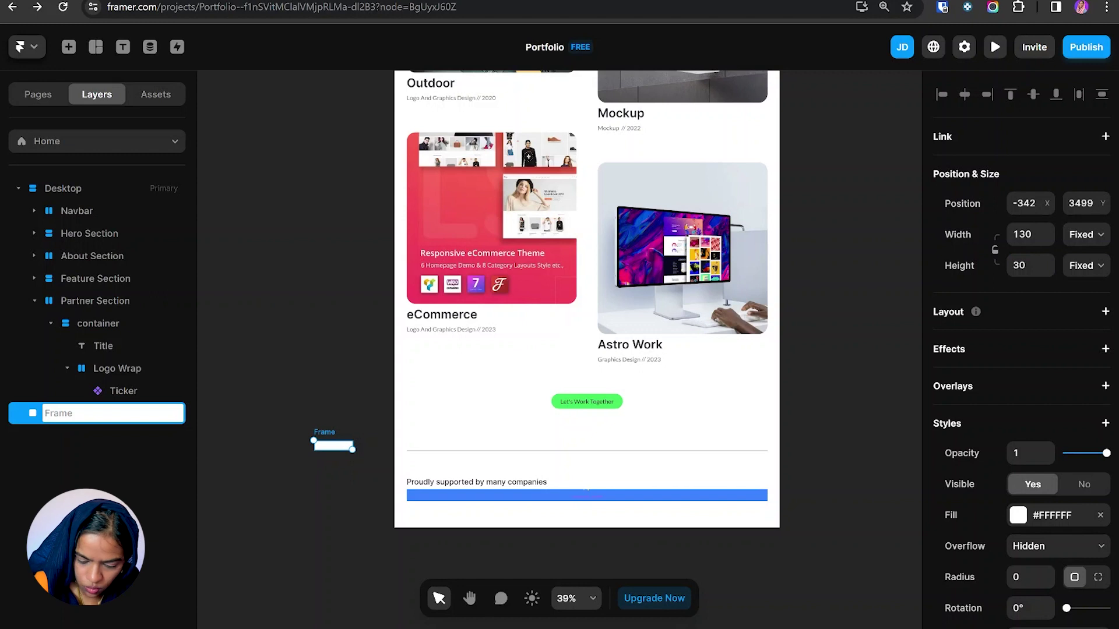
text(Logo-1)
key(Return)
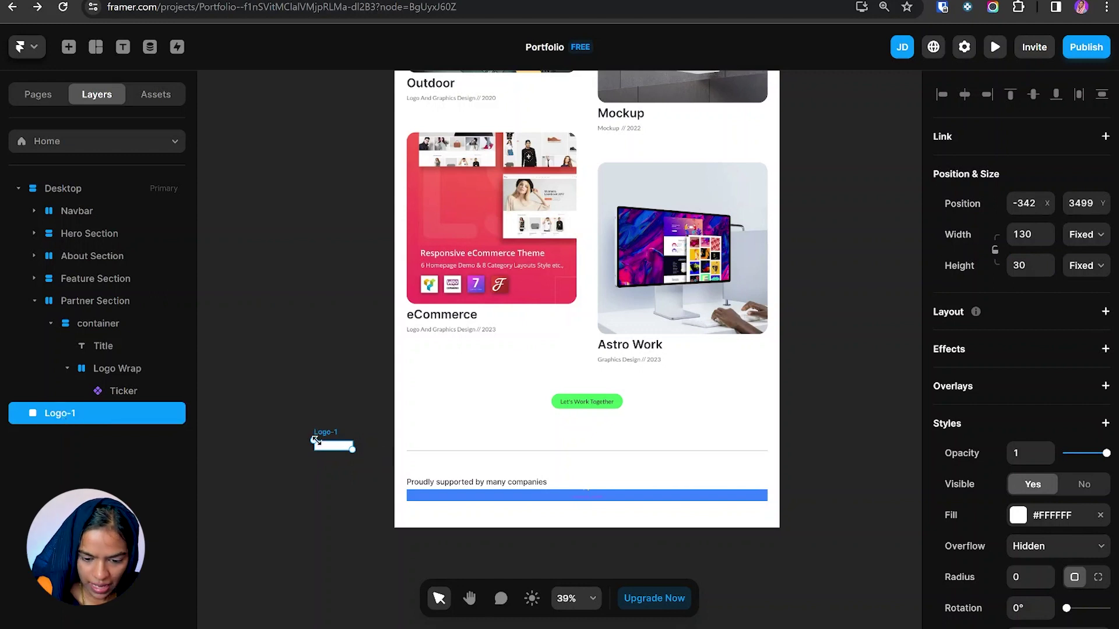
scroll(332, 452, up, 3)
Step: Fill Logo-1 with the Icon-1.svg image using Fit sizing
click(1030, 517)
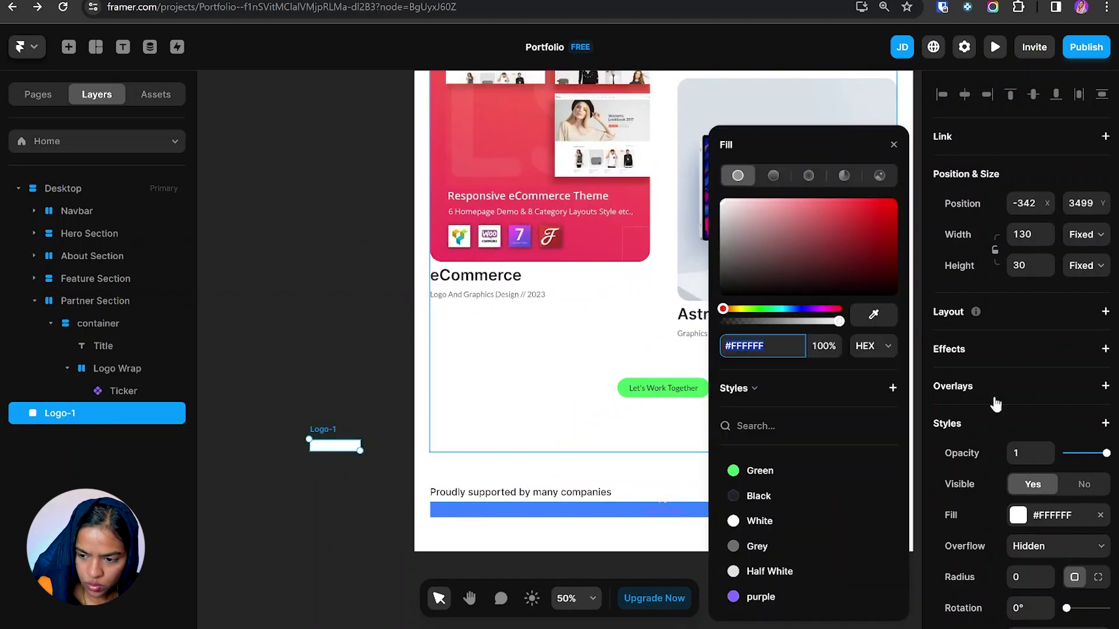
click(880, 175)
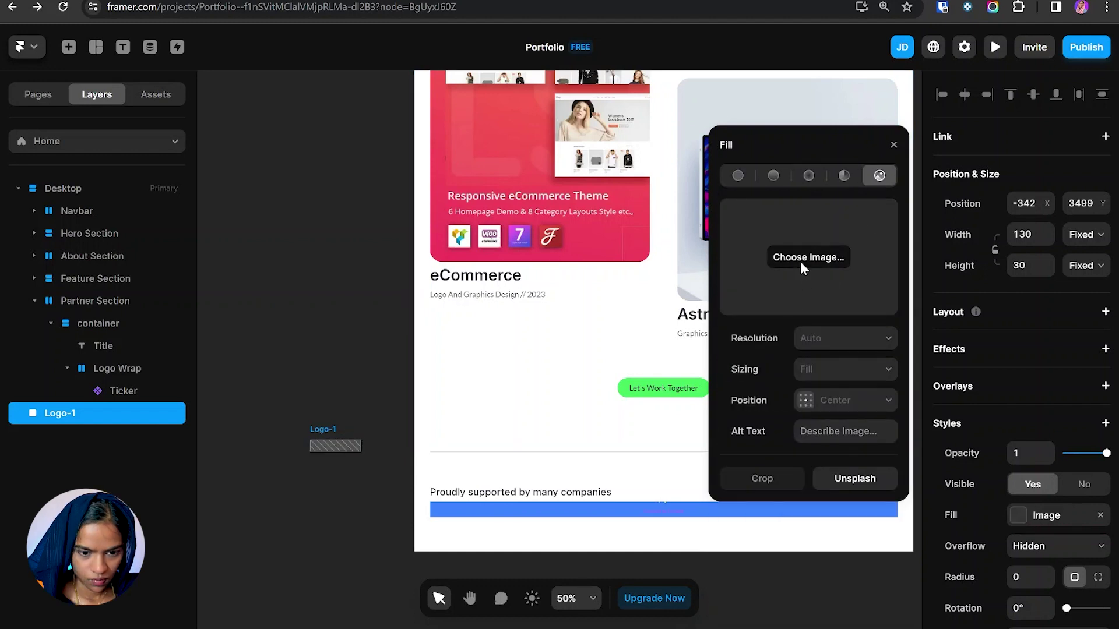
click(802, 260)
click(442, 395)
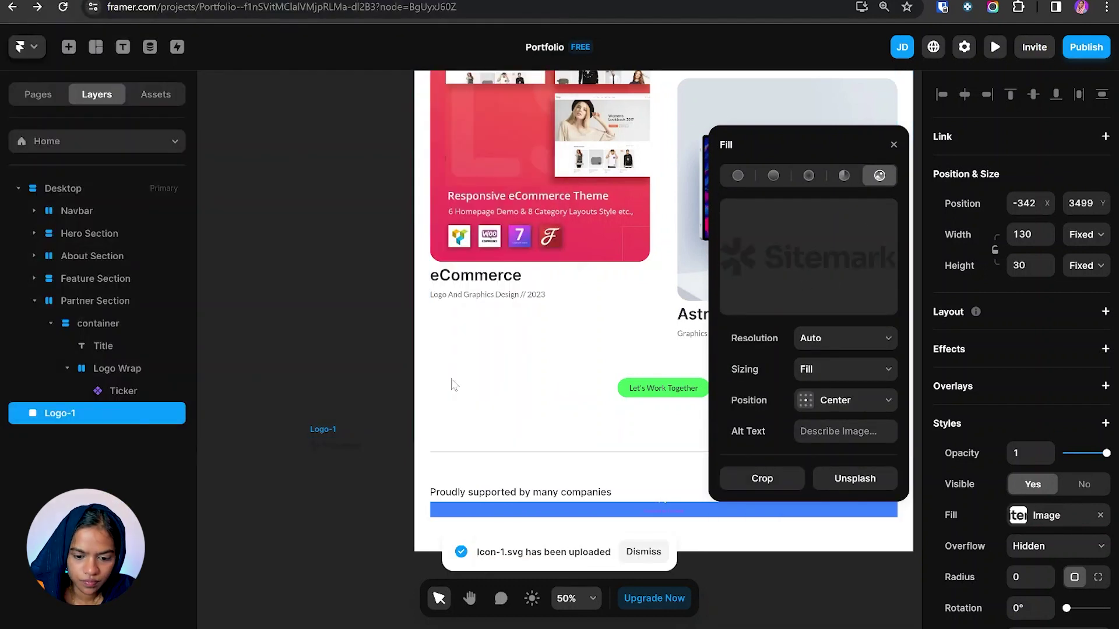
click(845, 369)
click(810, 380)
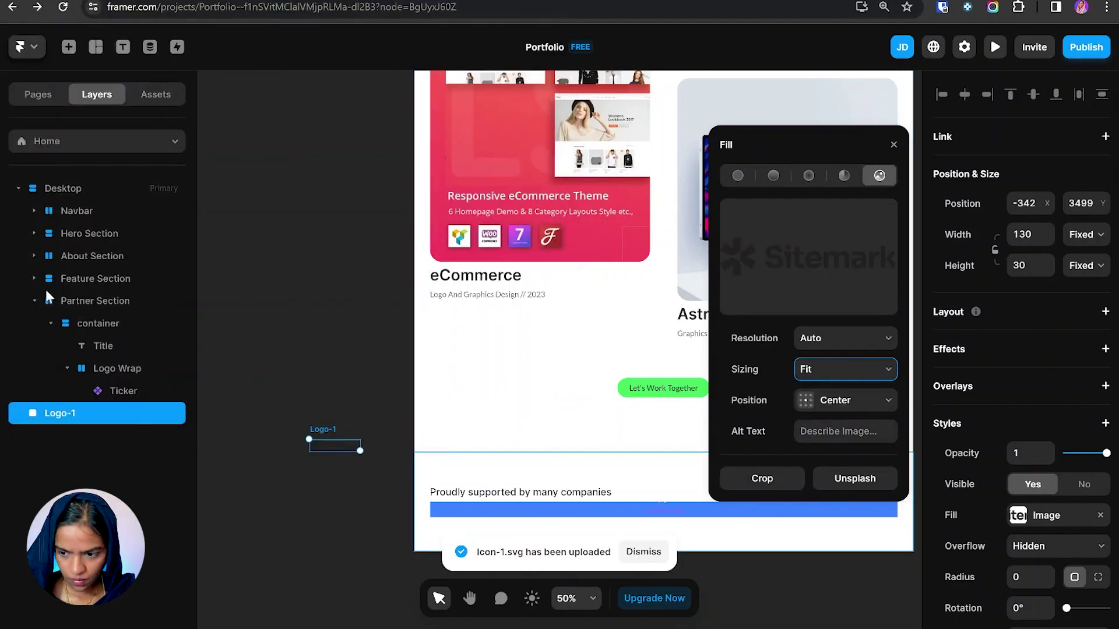
click(894, 144)
Step: Duplicate Logo-1 into six frames and load Icon-2 and Icon-3 into the second and third
key(ctrl+d)
key(ctrl+d)
key(ctrl+d)
key(ctrl+d)
key(ctrl+d)
click(66, 439)
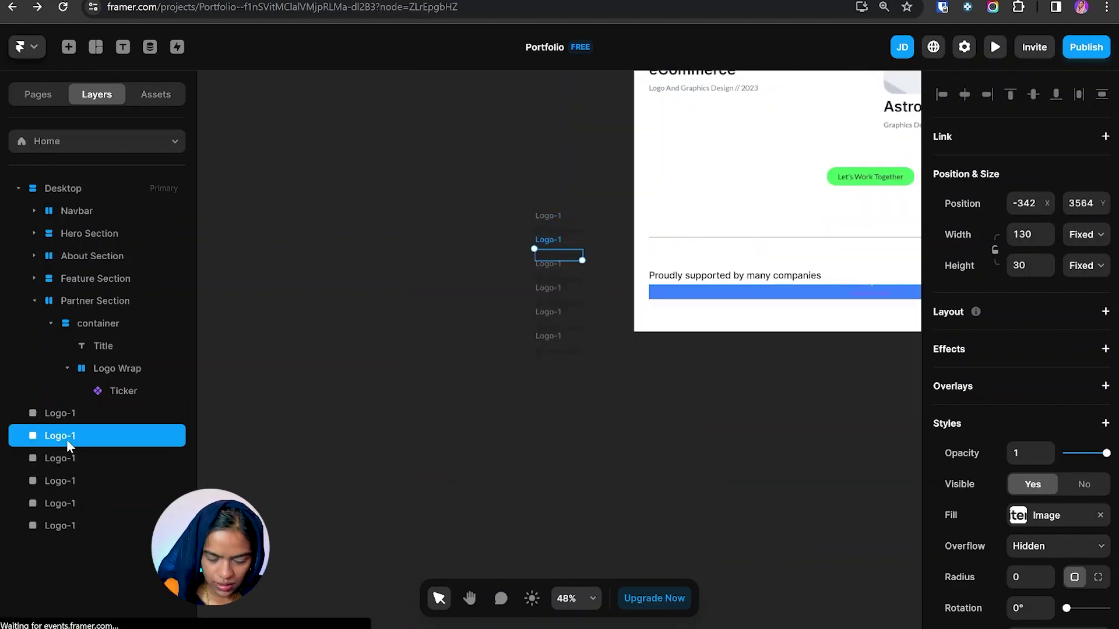
click(1049, 516)
click(803, 411)
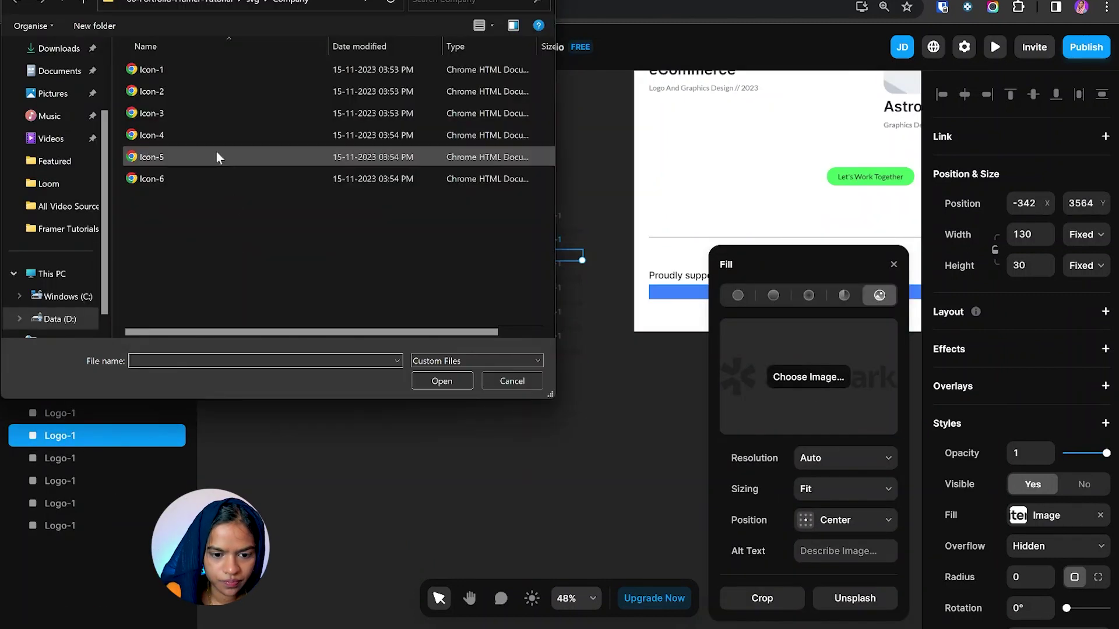
click(233, 91)
click(420, 380)
click(58, 458)
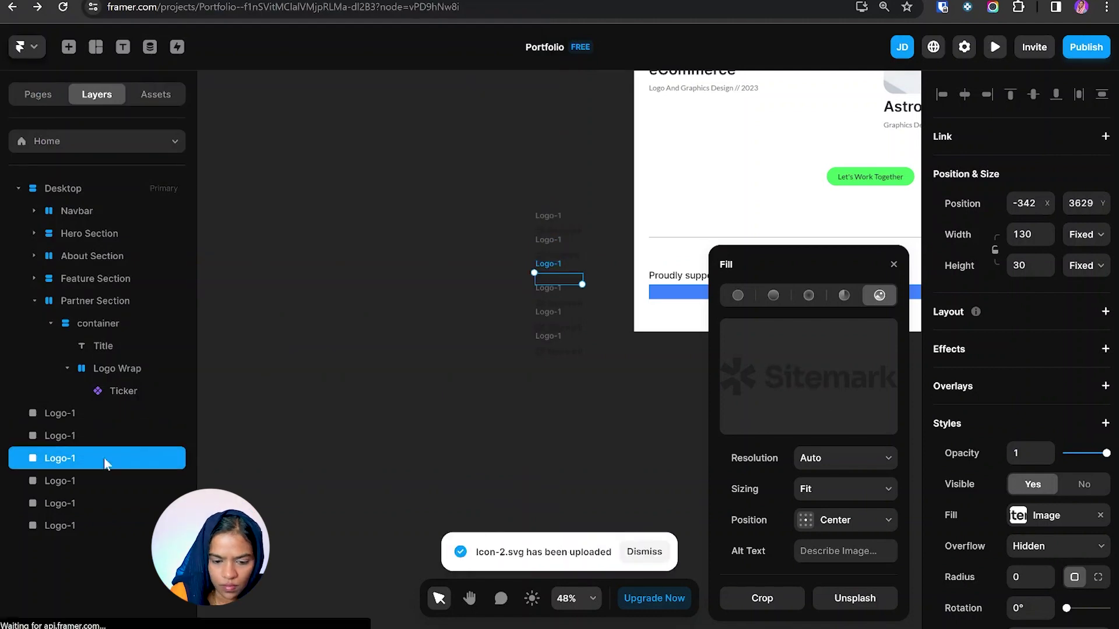
click(808, 377)
double_click(152, 113)
Step: Load Icon-4, Icon-5 and Icon-6 into the fourth, fifth and sixth logo frames
click(58, 480)
click(834, 378)
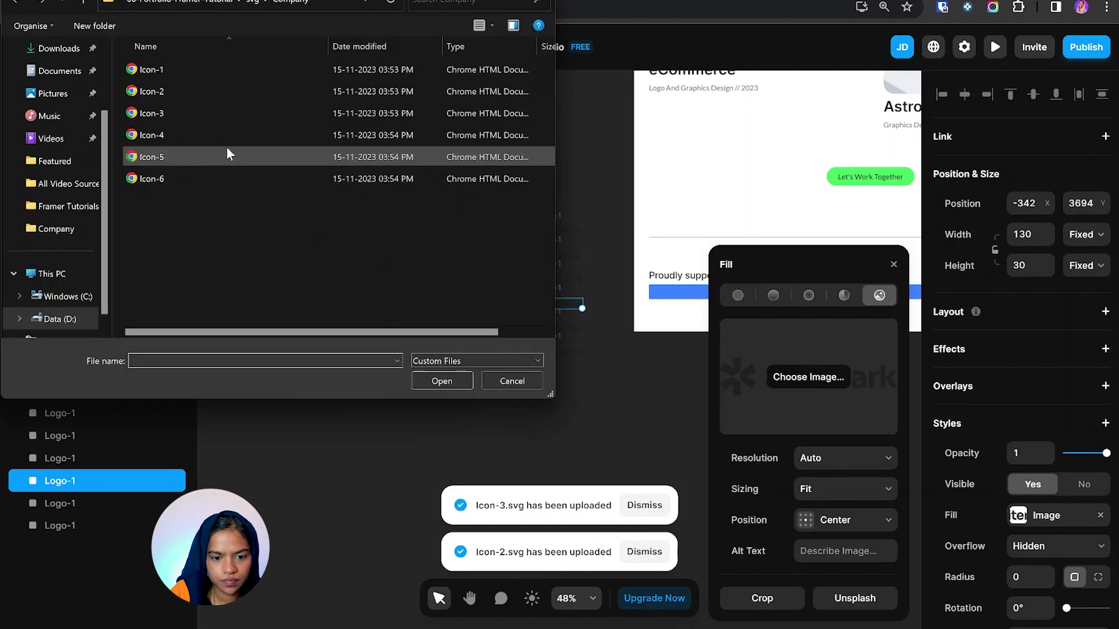
double_click(226, 146)
click(59, 504)
click(803, 378)
double_click(152, 157)
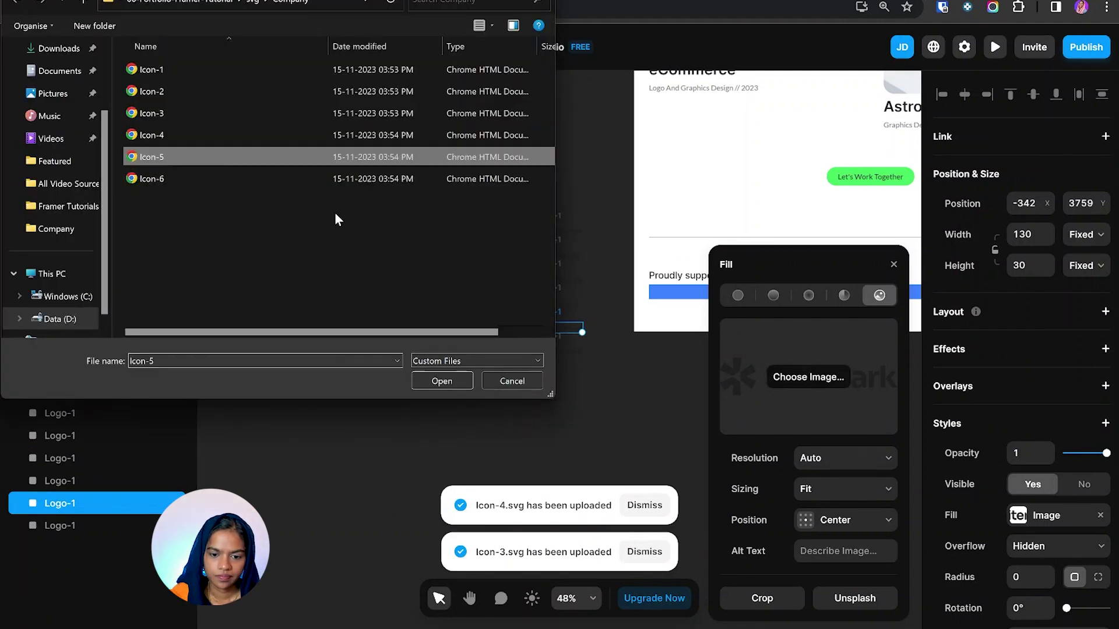
click(58, 526)
click(813, 377)
click(174, 180)
double_click(174, 180)
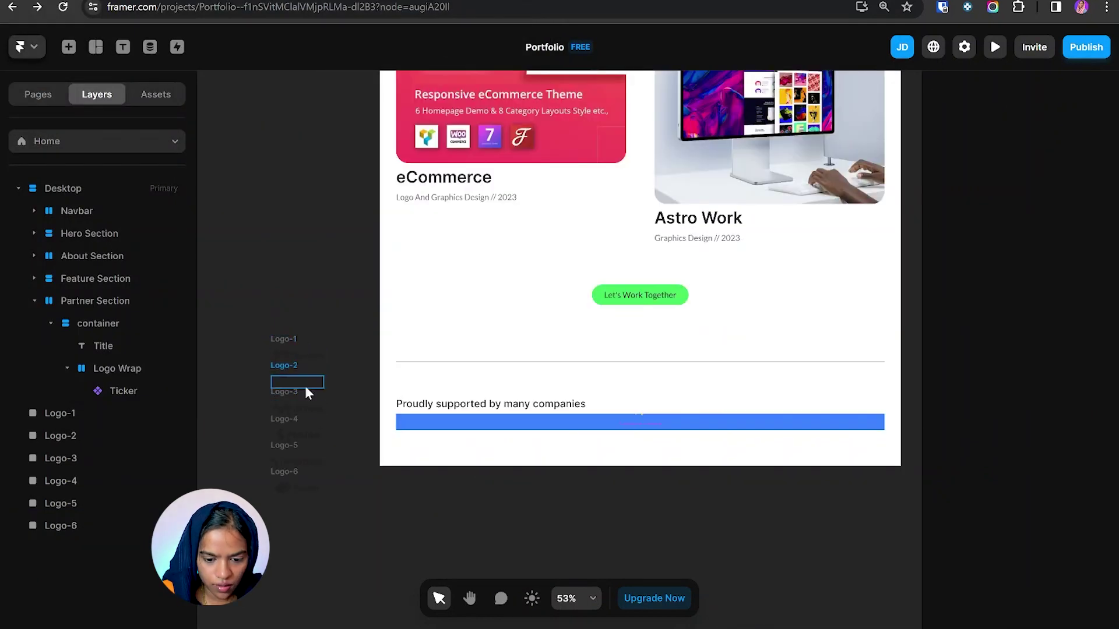
click(444, 427)
Step: Remove Logo Wrap's #3388FF blue fill and show the Ticker's component settings
click(116, 368)
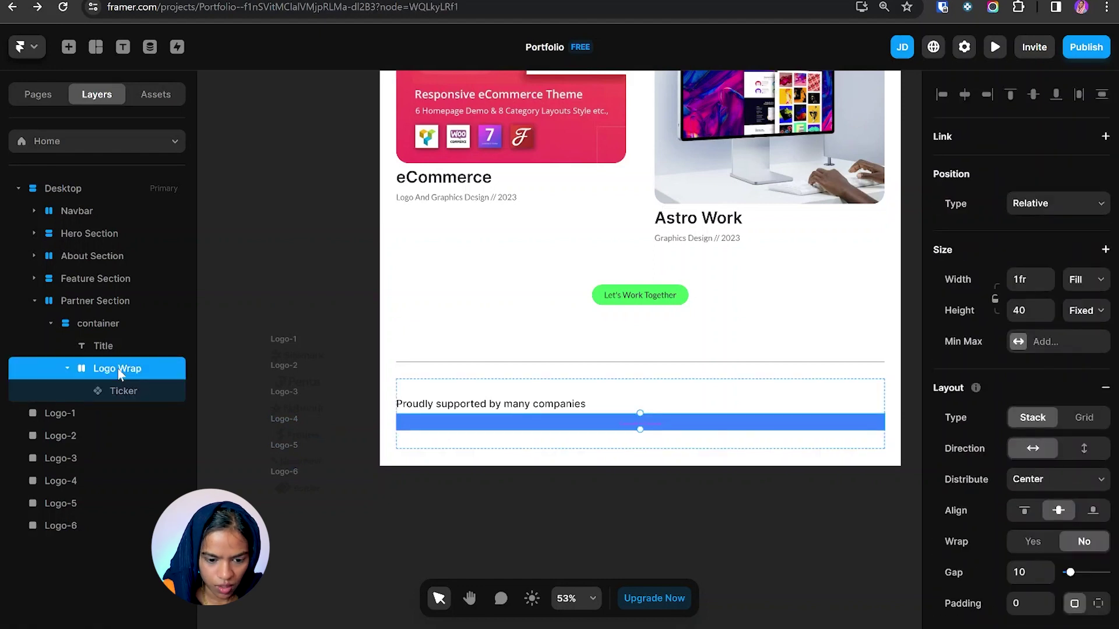
scroll(1078, 532, down, 5)
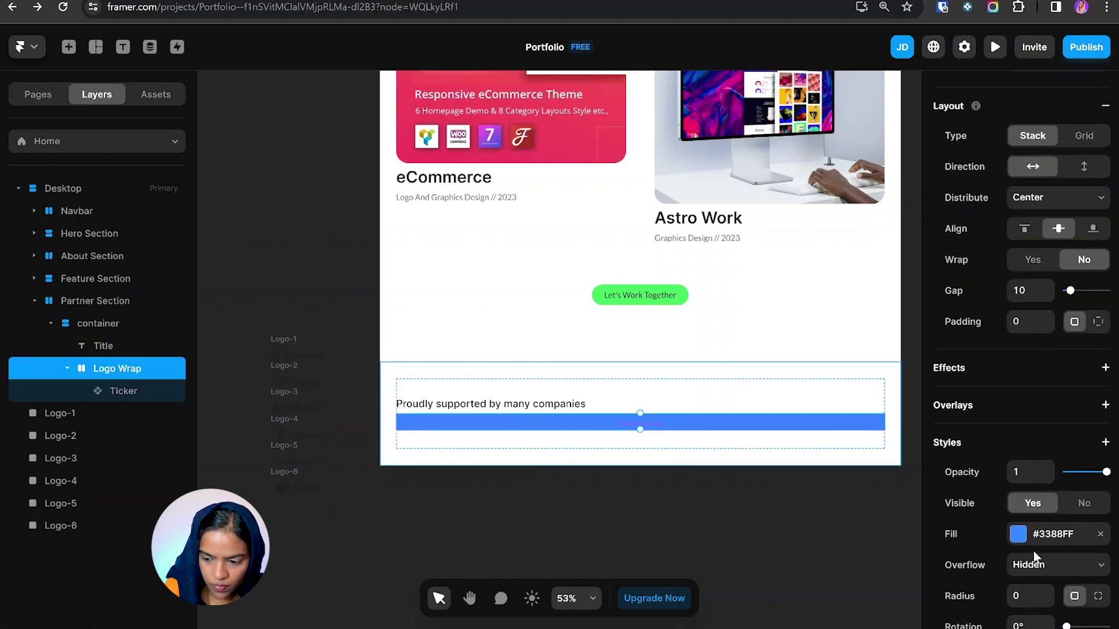
click(1100, 534)
key(Return)
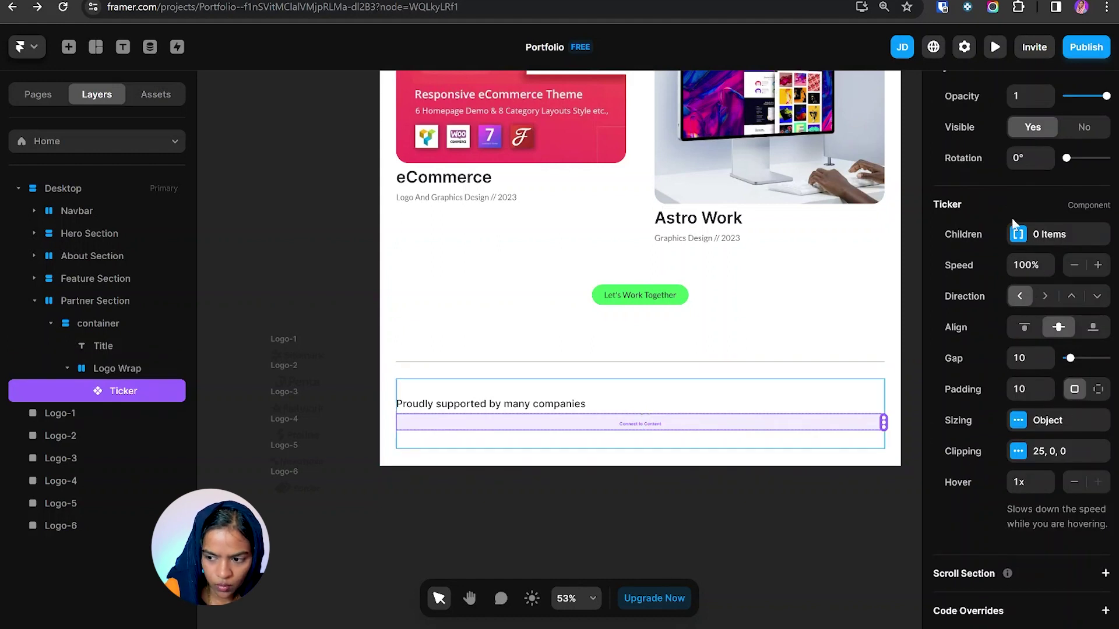
Step: Add Logo-1 and Logo-2 as the Ticker's first two children
click(1030, 239)
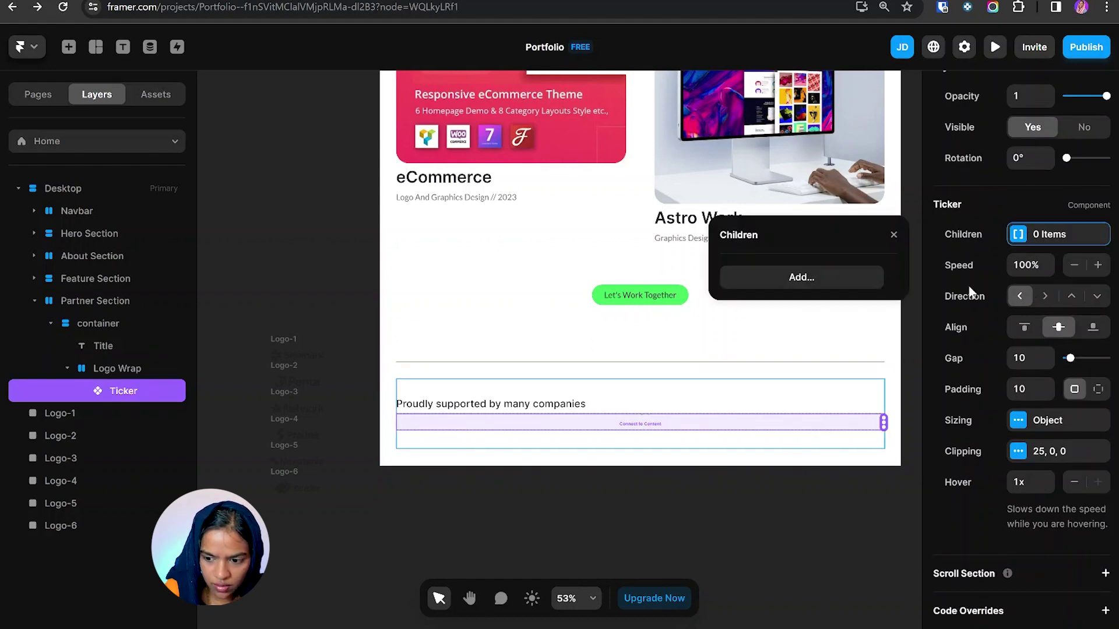
click(812, 278)
click(814, 285)
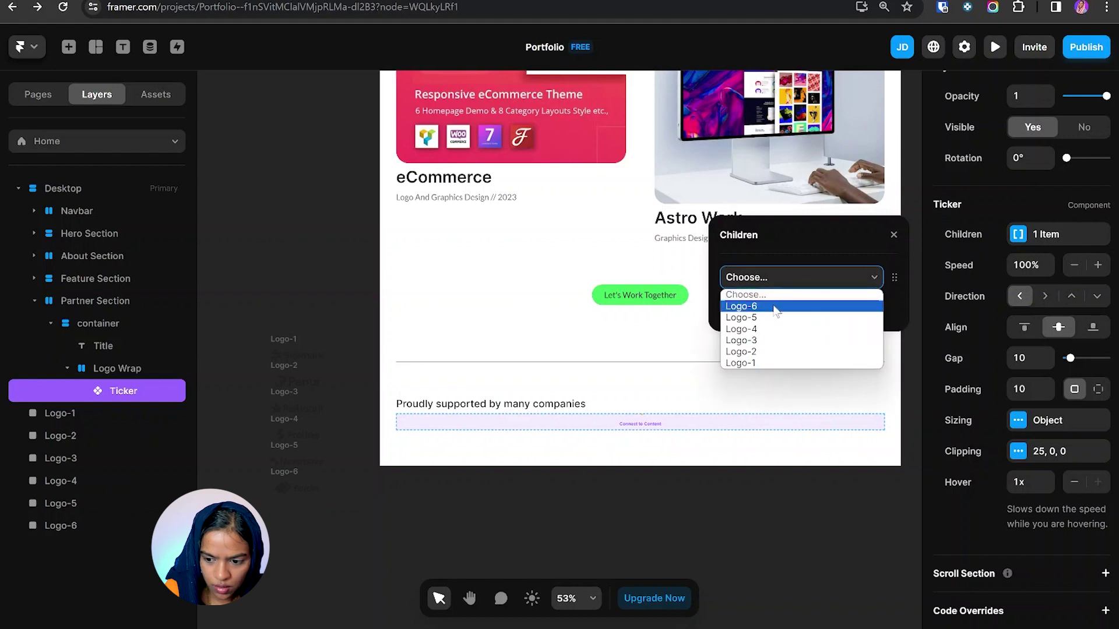
click(753, 363)
click(778, 314)
click(793, 308)
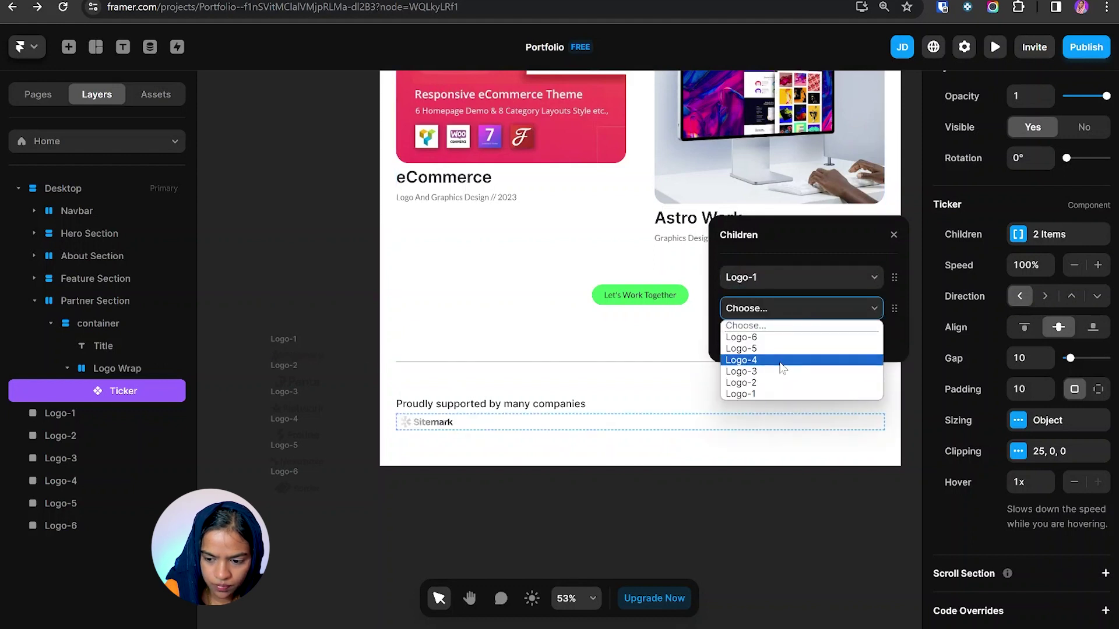
click(775, 383)
Step: Add Logo-3, Logo-4, Logo-5 and Logo-6 as the remaining Ticker children
click(768, 341)
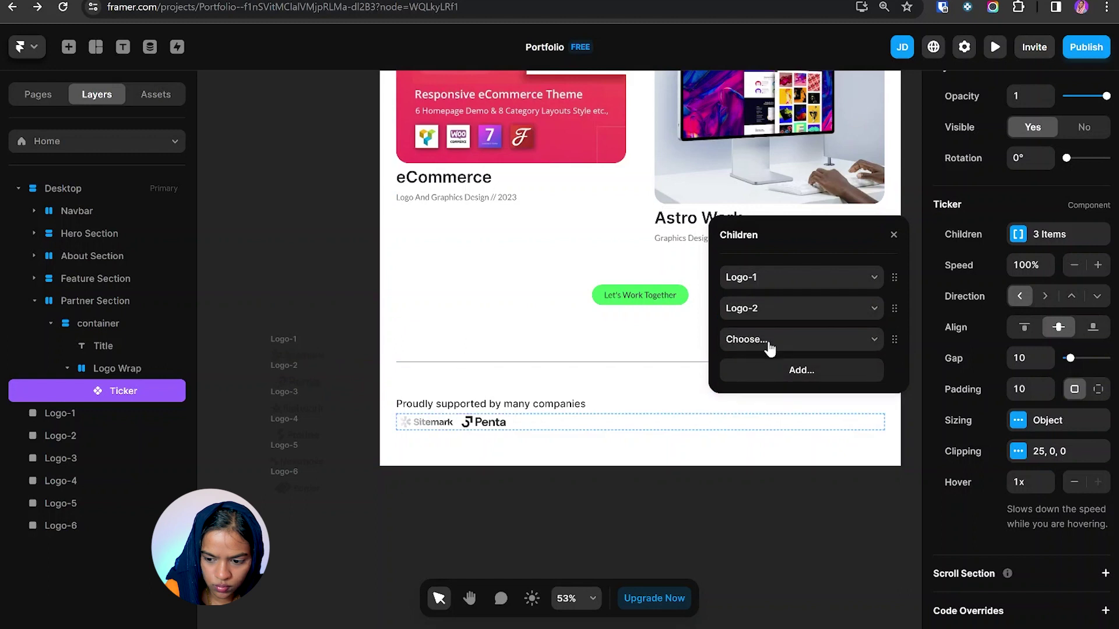
click(780, 371)
click(781, 340)
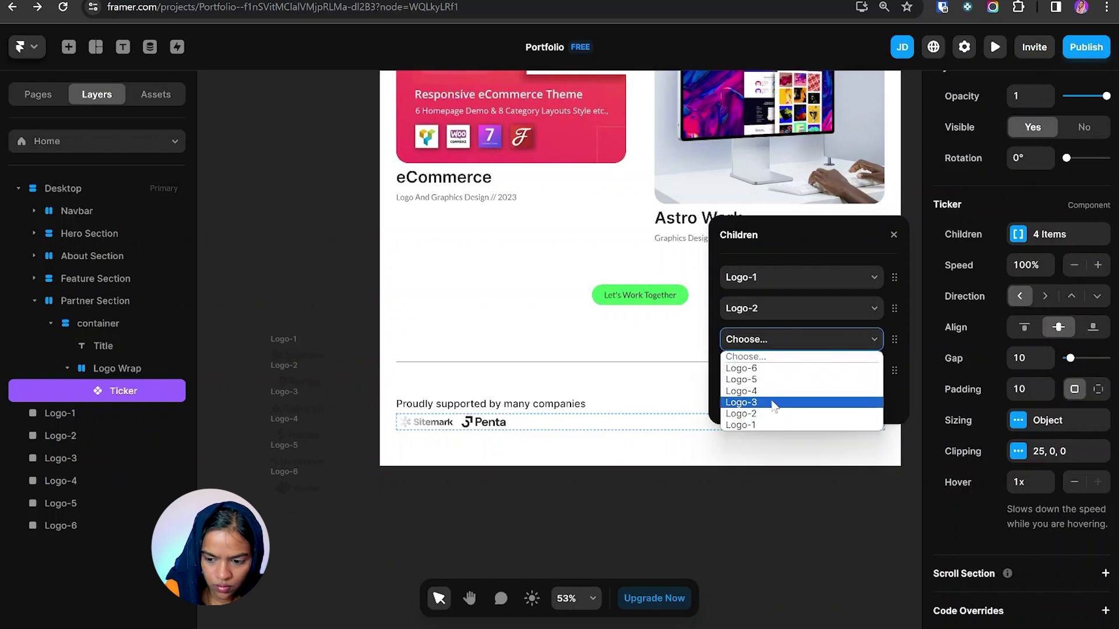
click(769, 402)
click(770, 371)
click(768, 422)
click(770, 403)
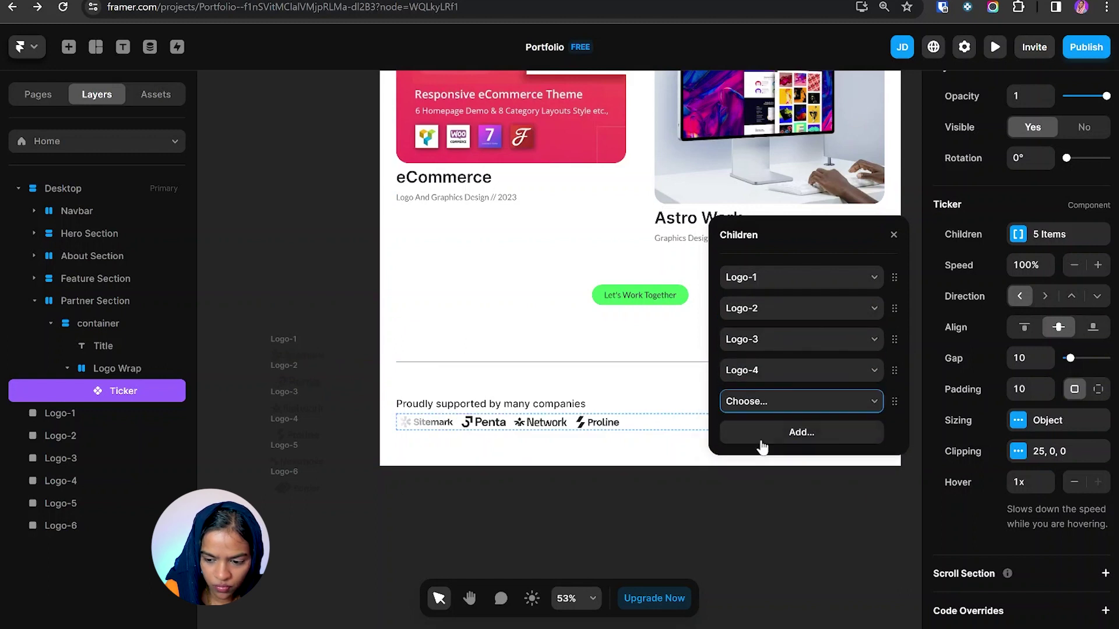
click(767, 401)
click(762, 441)
click(766, 429)
key(Escape)
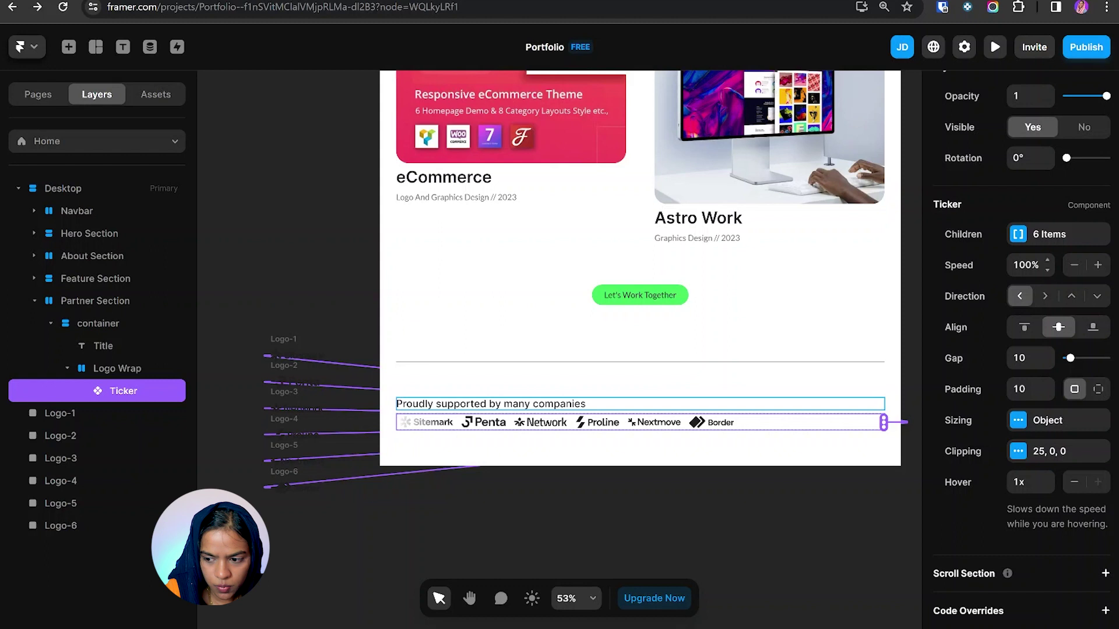
Step: Set the ticker speed to 90%, its direction to right, and the logo gap to 80
click(1029, 266)
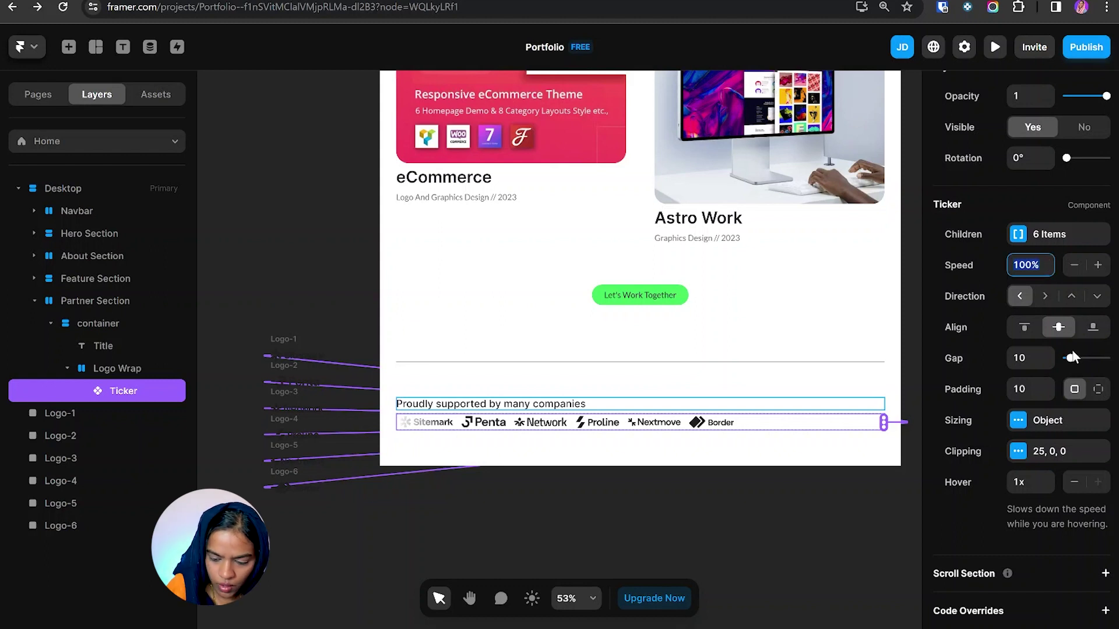
text(90%)
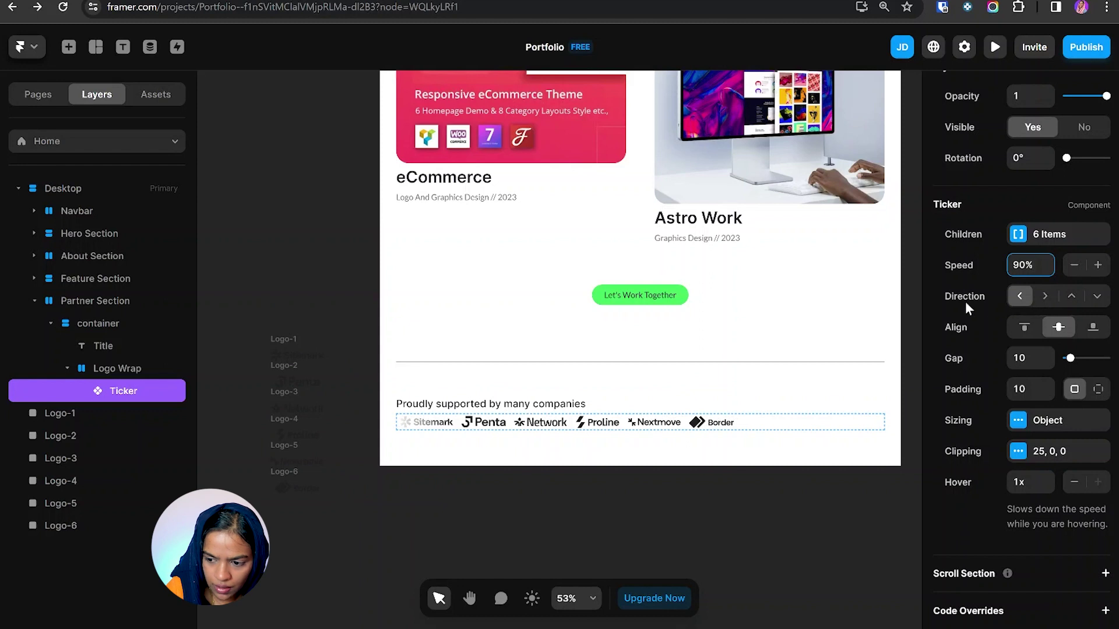
click(1044, 296)
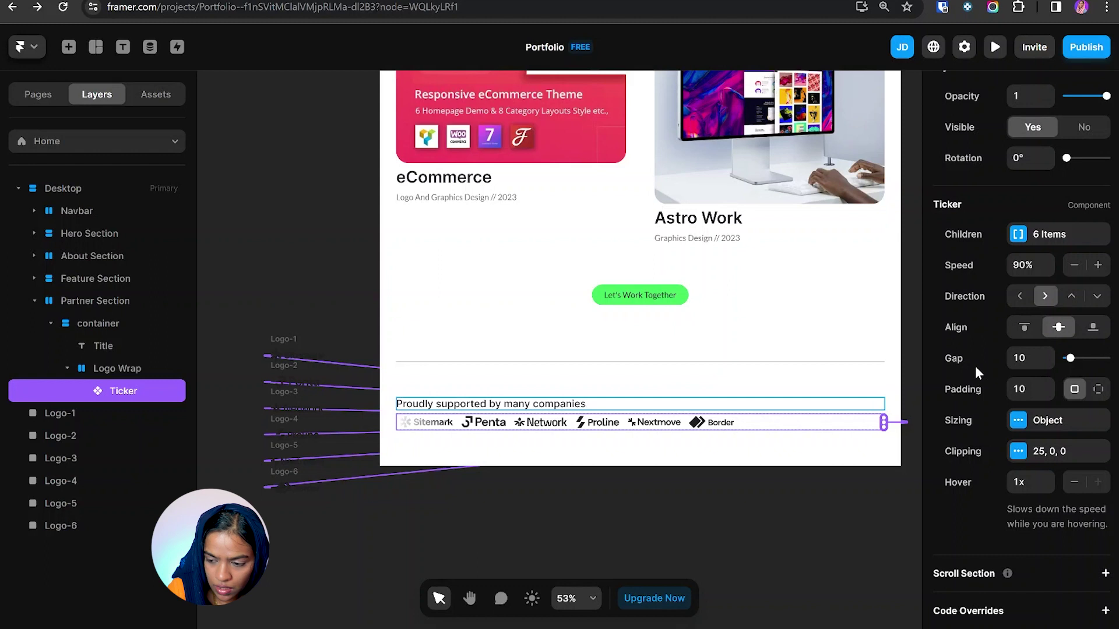
click(1050, 368)
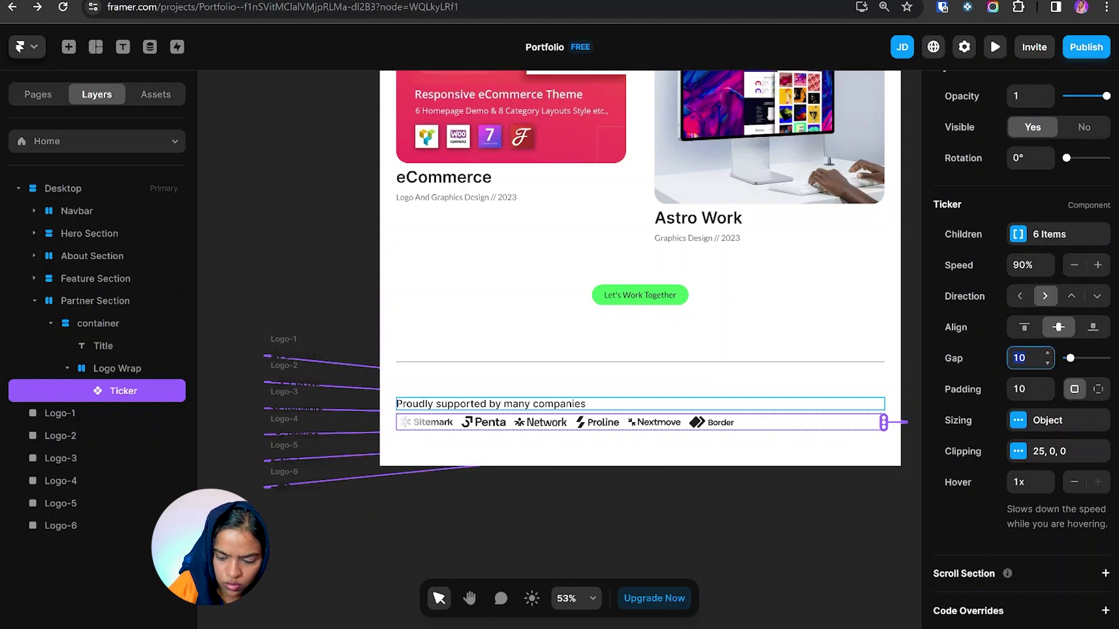
text(80)
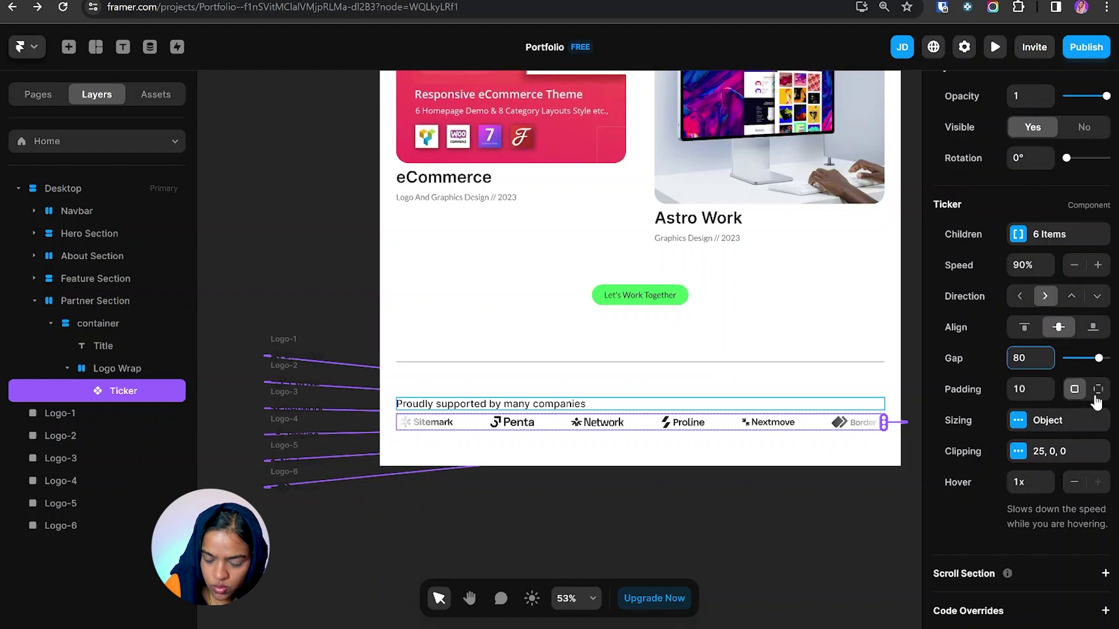
Step: Keep the ticker item sizing on Auto and set Clipping Fade to No
click(1066, 420)
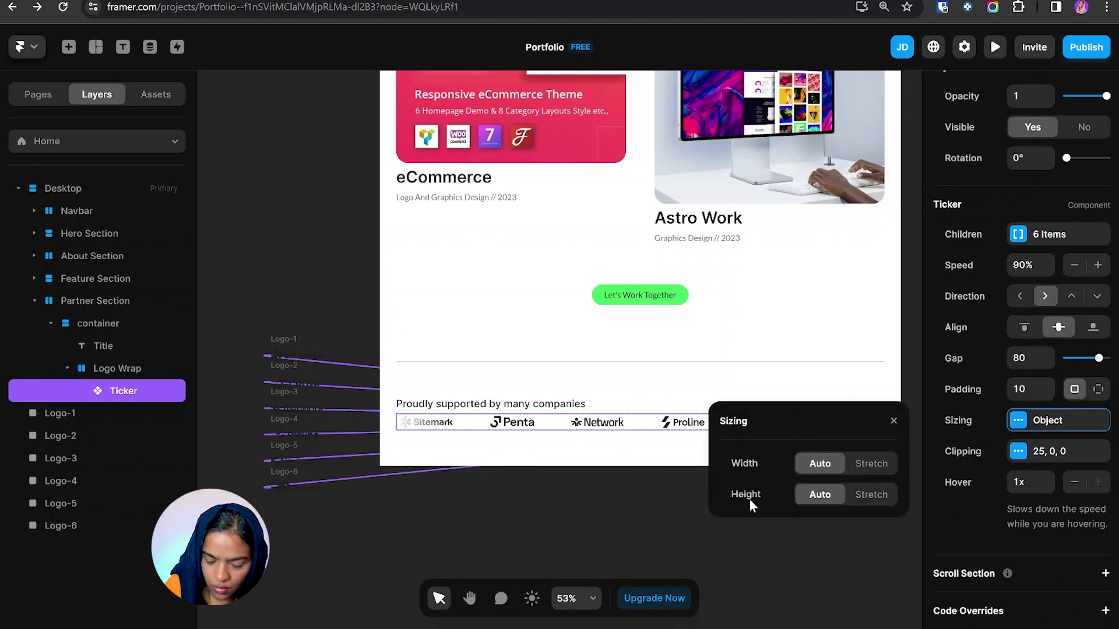
click(871, 463)
click(876, 495)
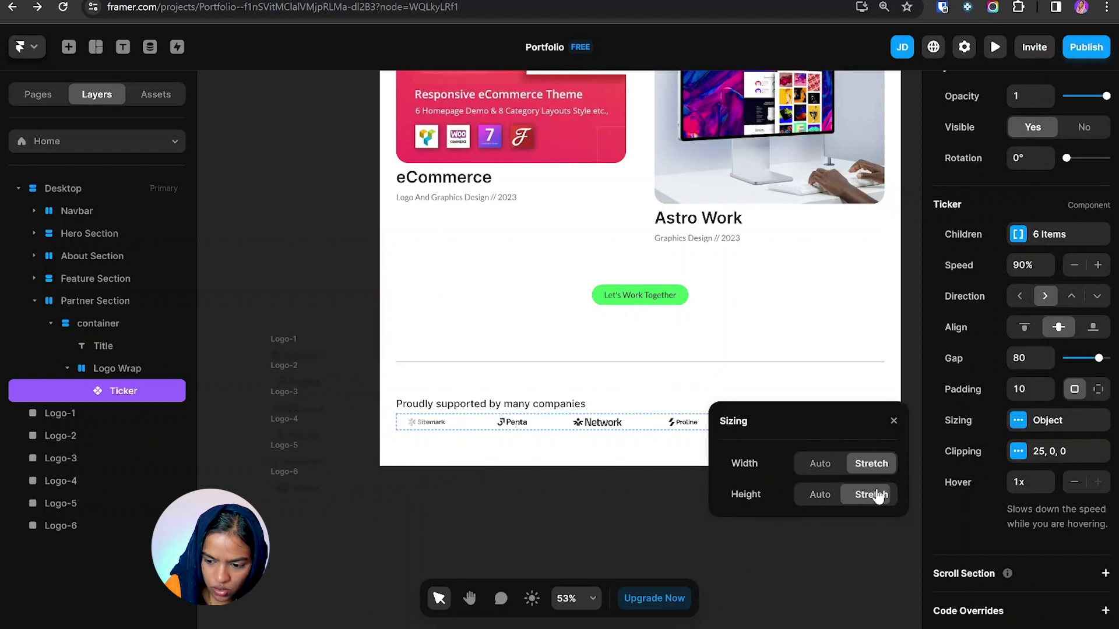
click(796, 560)
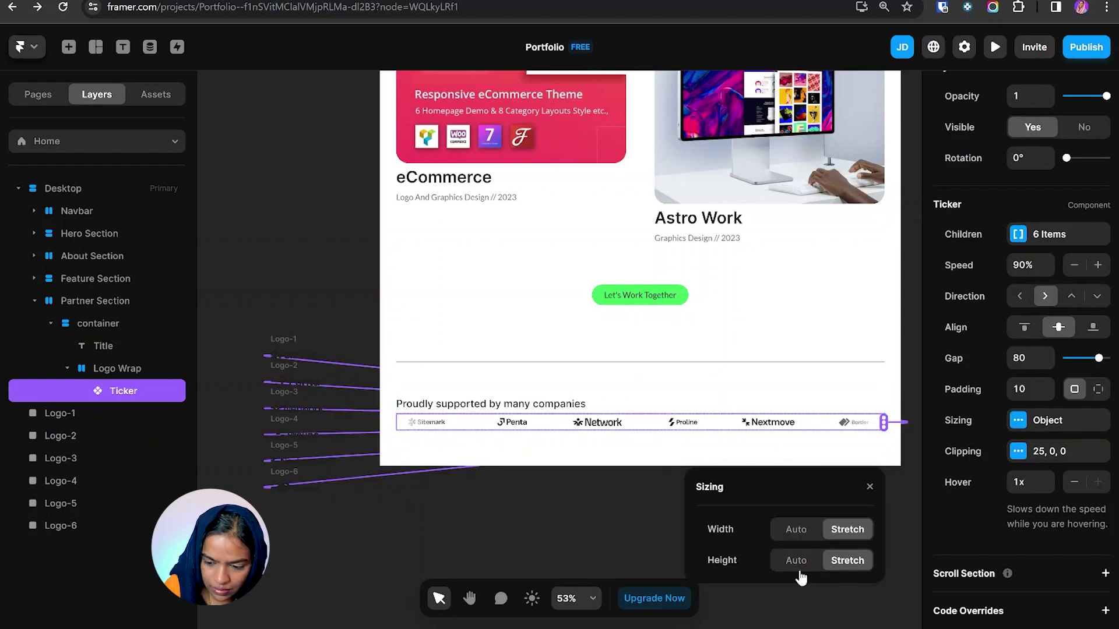
click(796, 529)
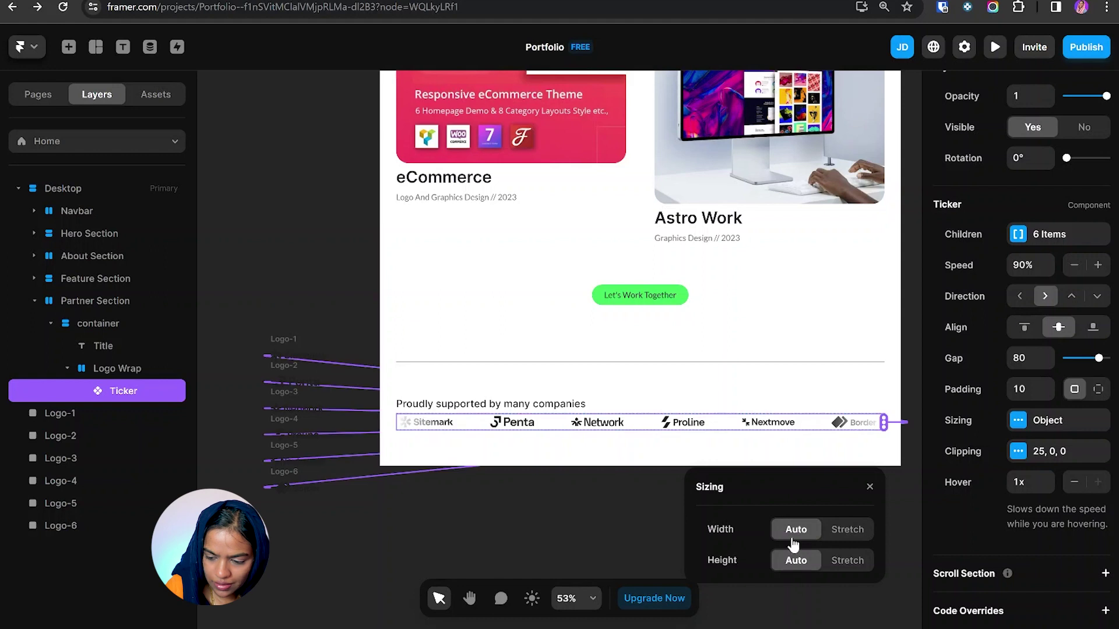
click(868, 486)
click(1018, 452)
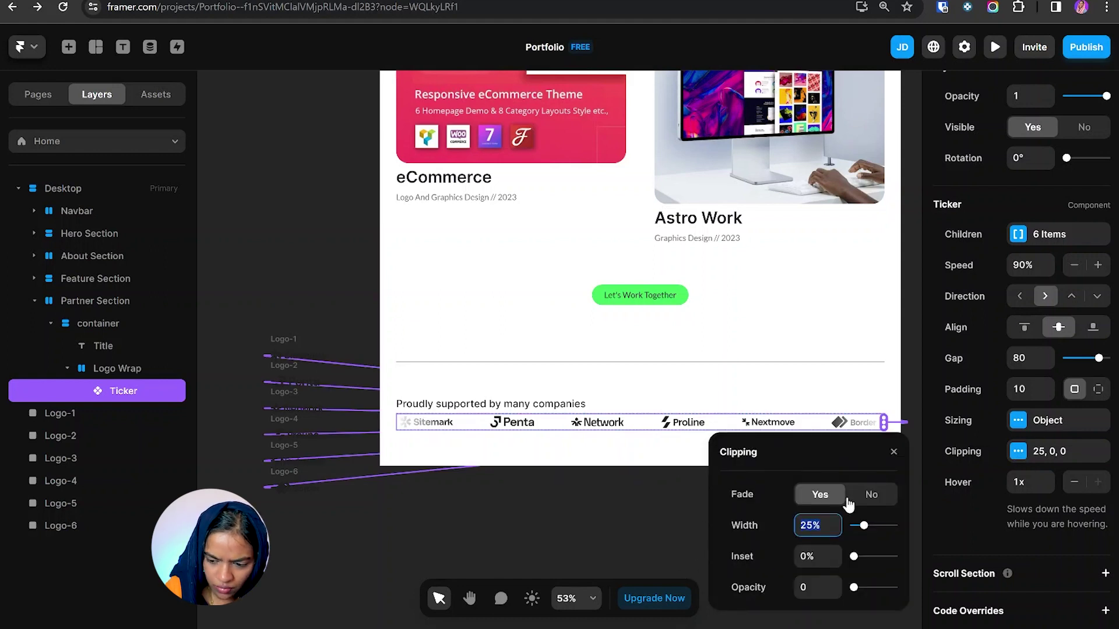
click(873, 495)
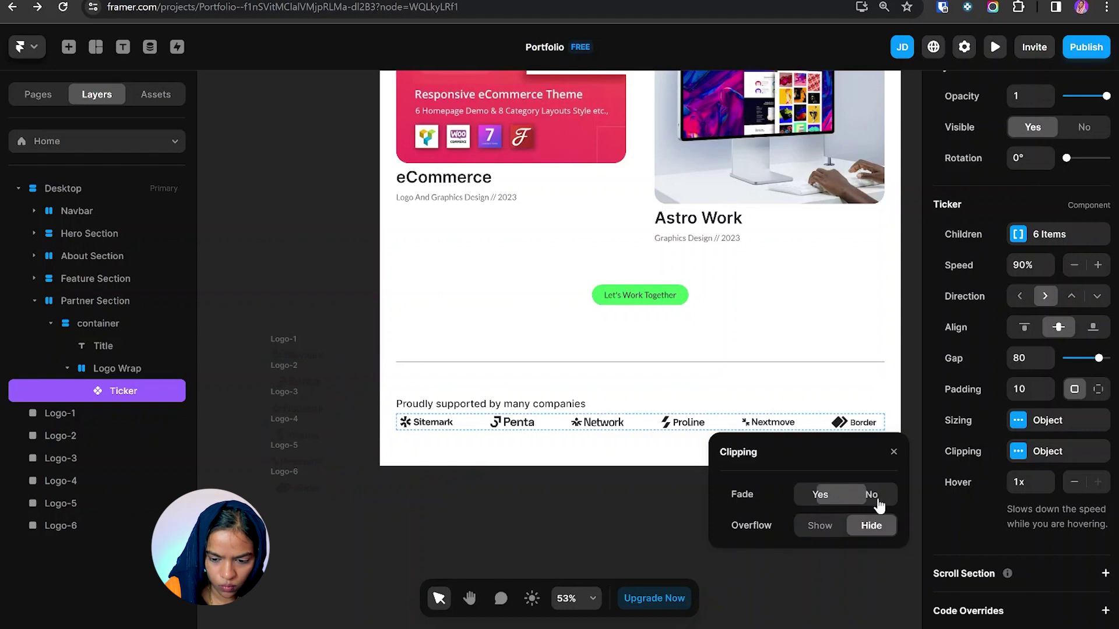
click(893, 452)
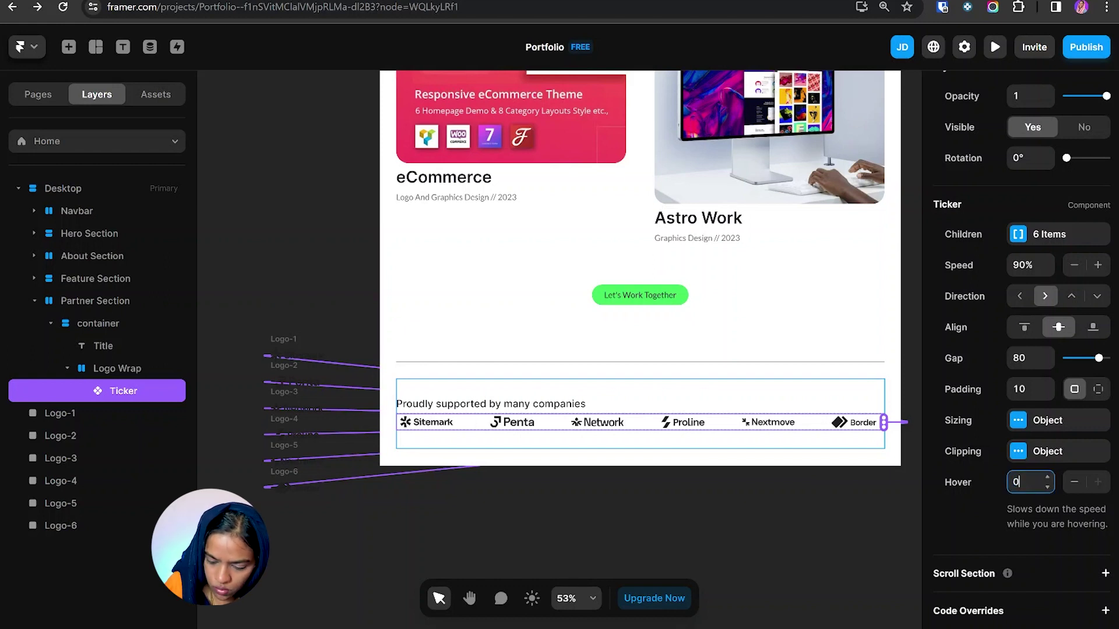
click(606, 404)
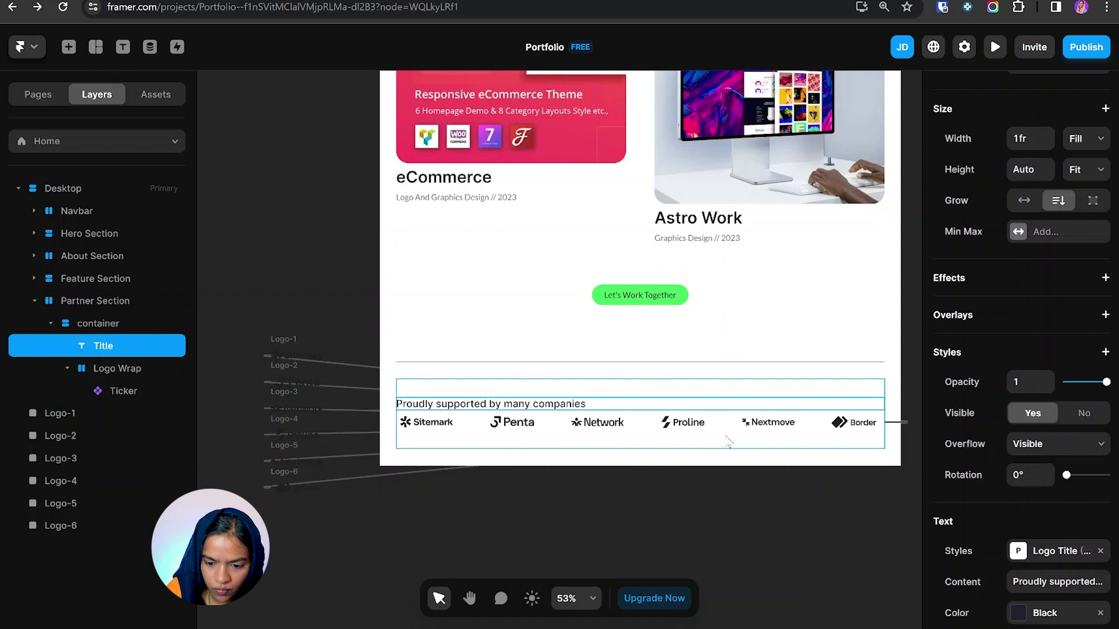
Step: Give the container a 70 gap and centre-align the 'Proudly supported by many companies' title
click(123, 325)
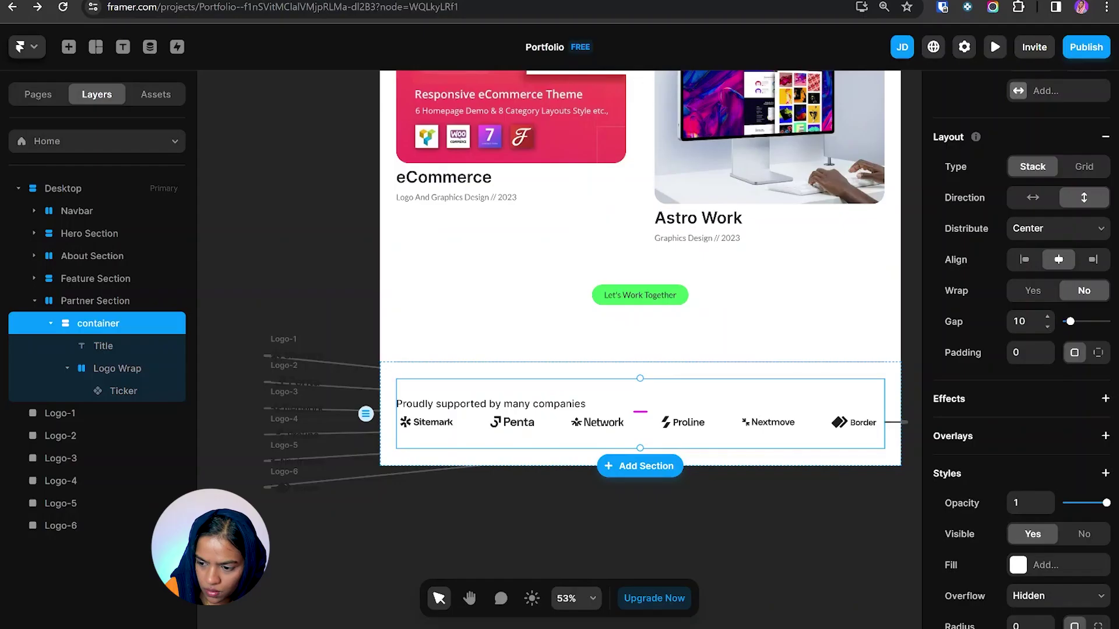
text(70)
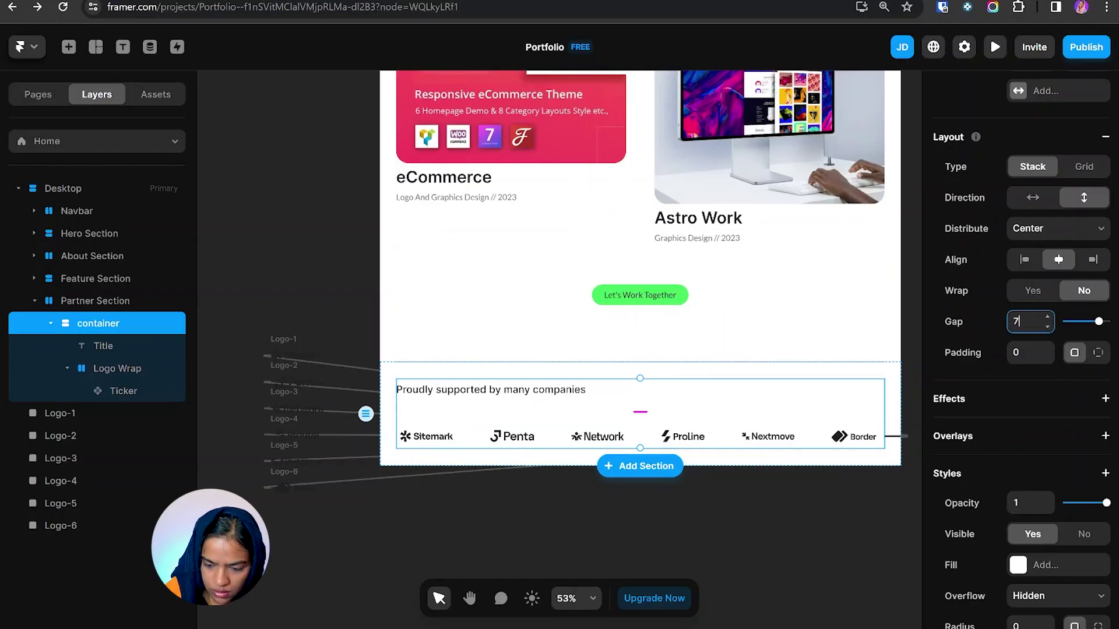
click(524, 391)
scroll(1055, 490, down, 3)
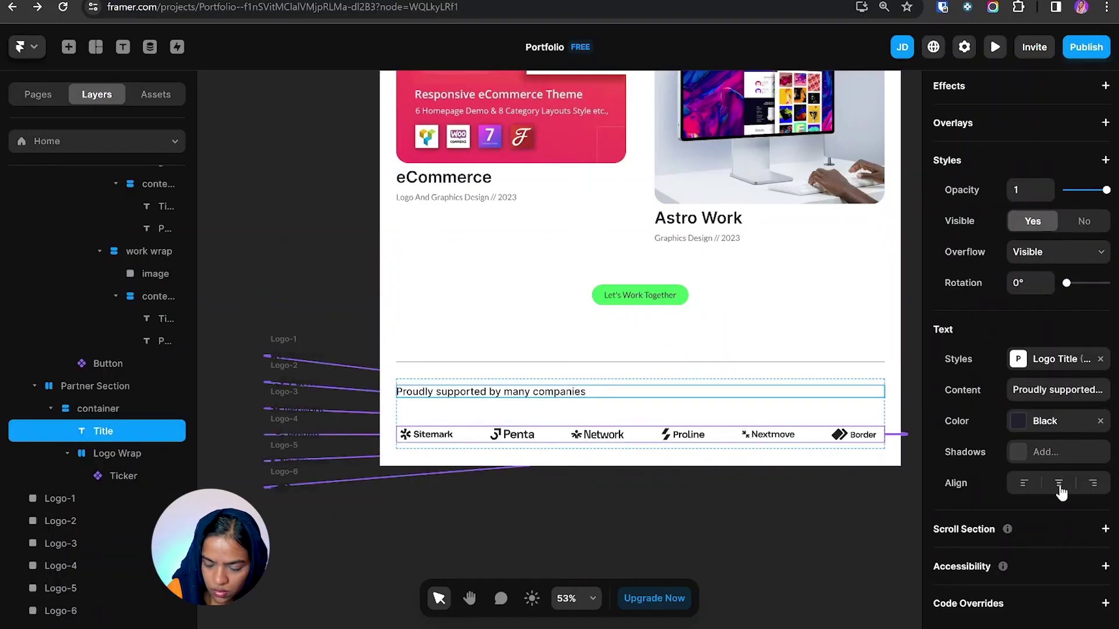
click(1057, 484)
click(86, 388)
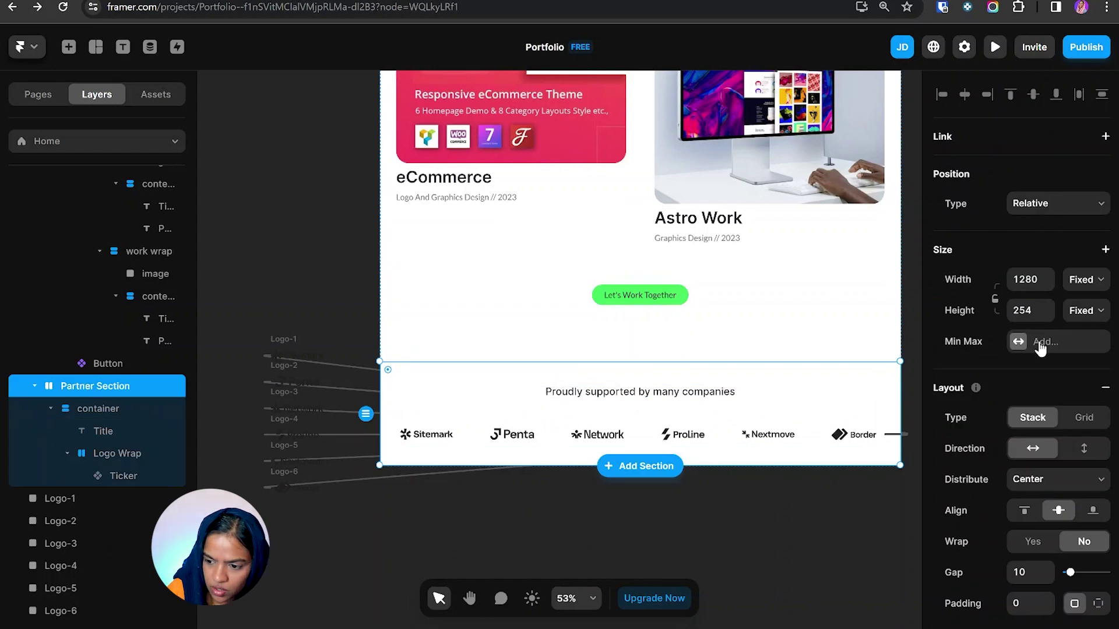
Step: Set the Partner Section to Fill width, Fit Content height, and per-side padding with 100 on top
click(1087, 281)
click(1088, 320)
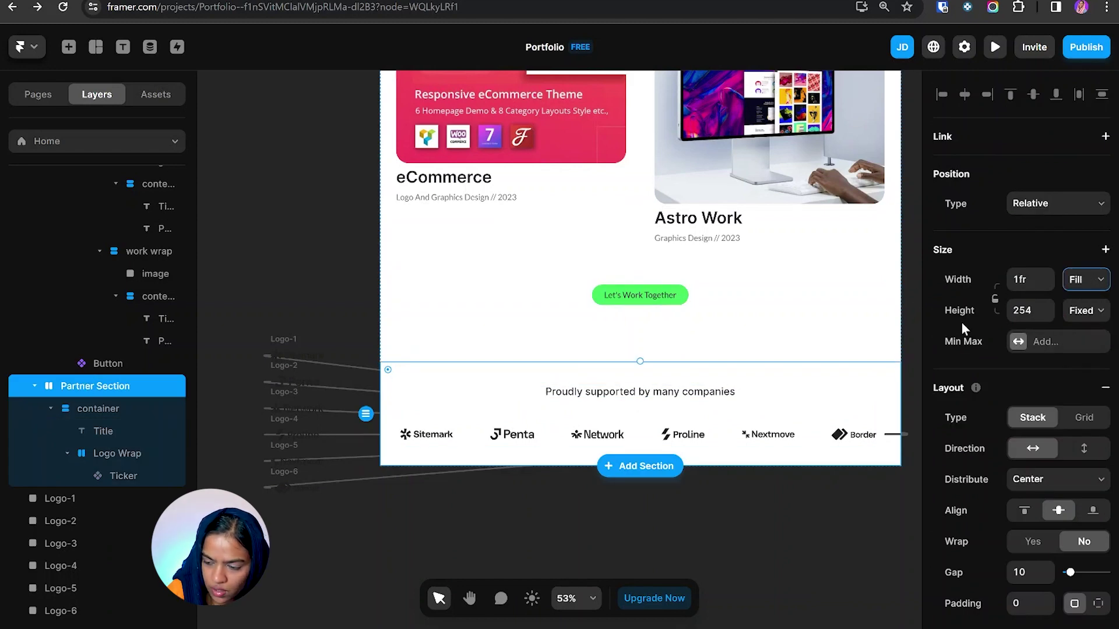
click(1083, 312)
click(1088, 362)
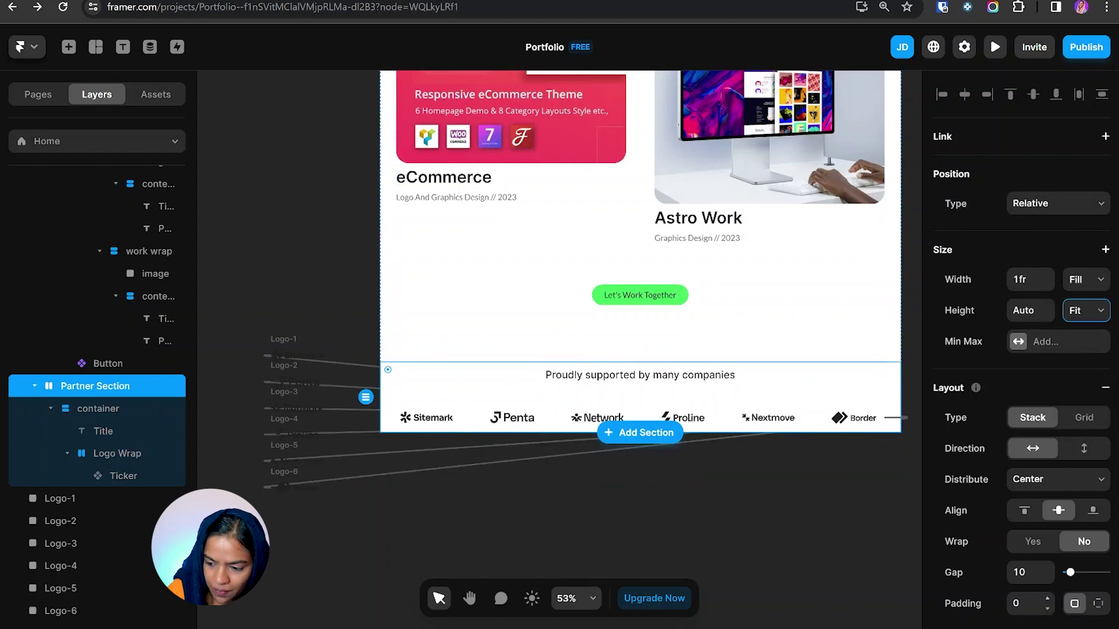
scroll(973, 473, down, 3)
click(1097, 463)
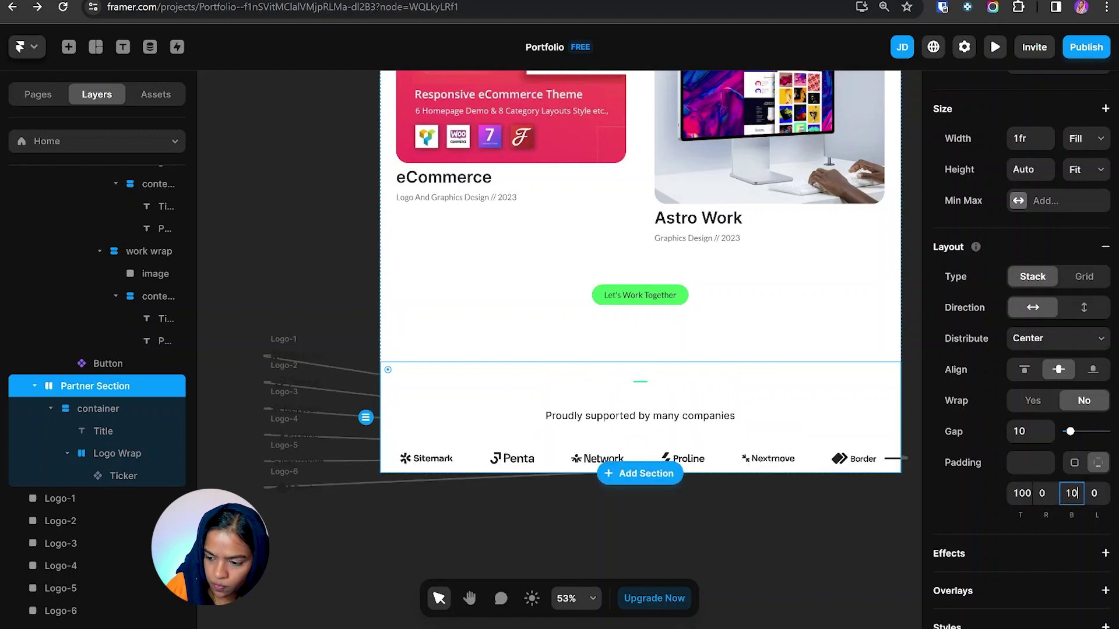
key(Escape)
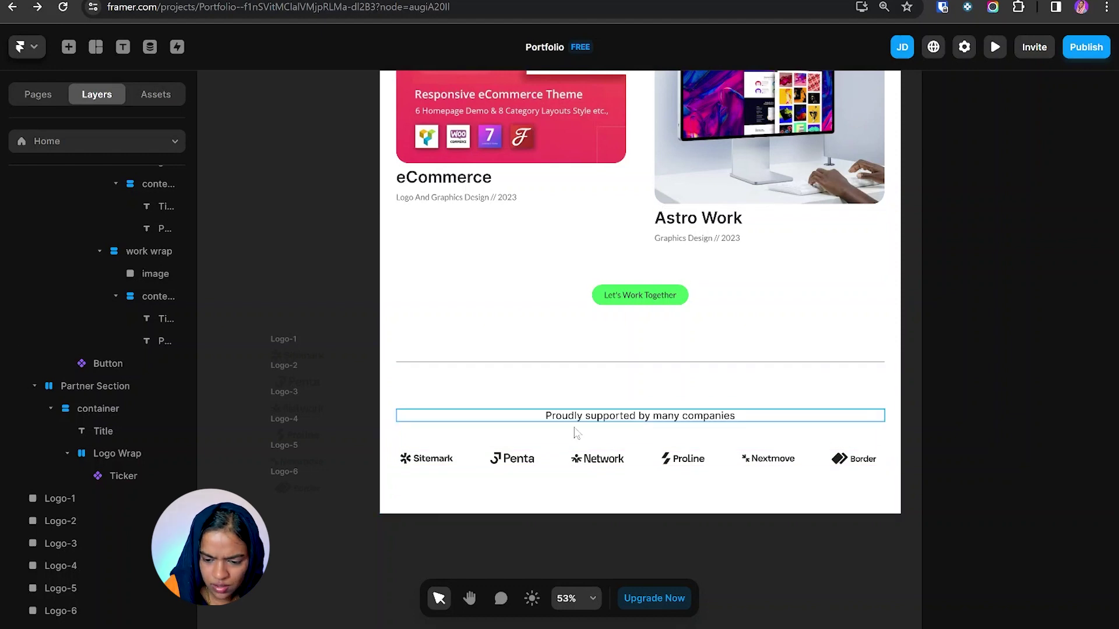
Step: Preview the page live and scroll down to watch the partner logo ticker
click(996, 46)
scroll(627, 392, down, 10)
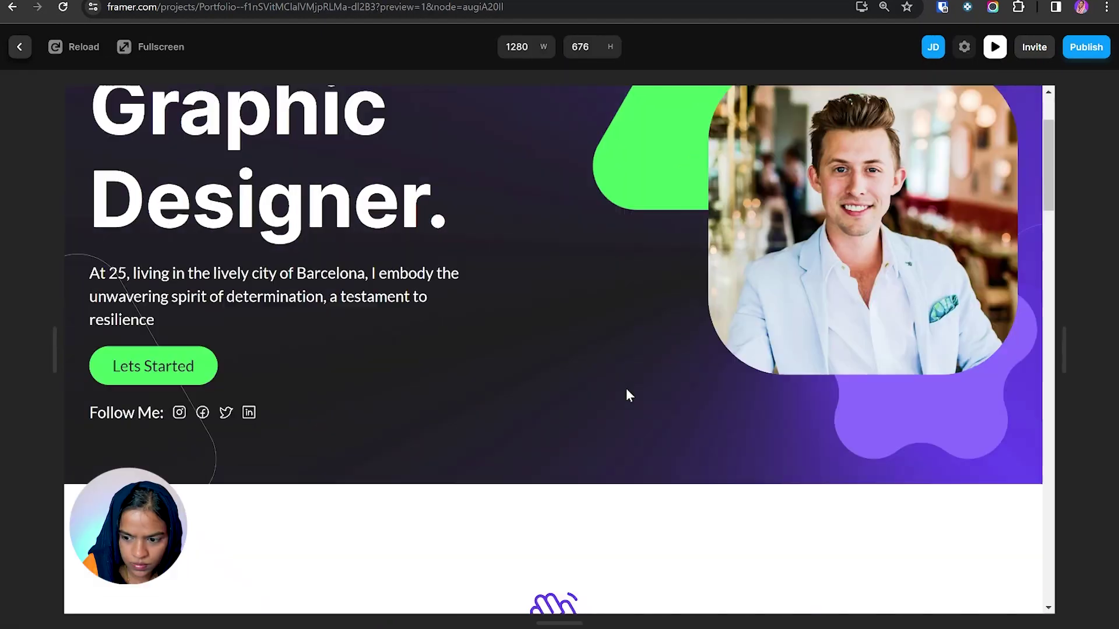
scroll(626, 392, down, 10)
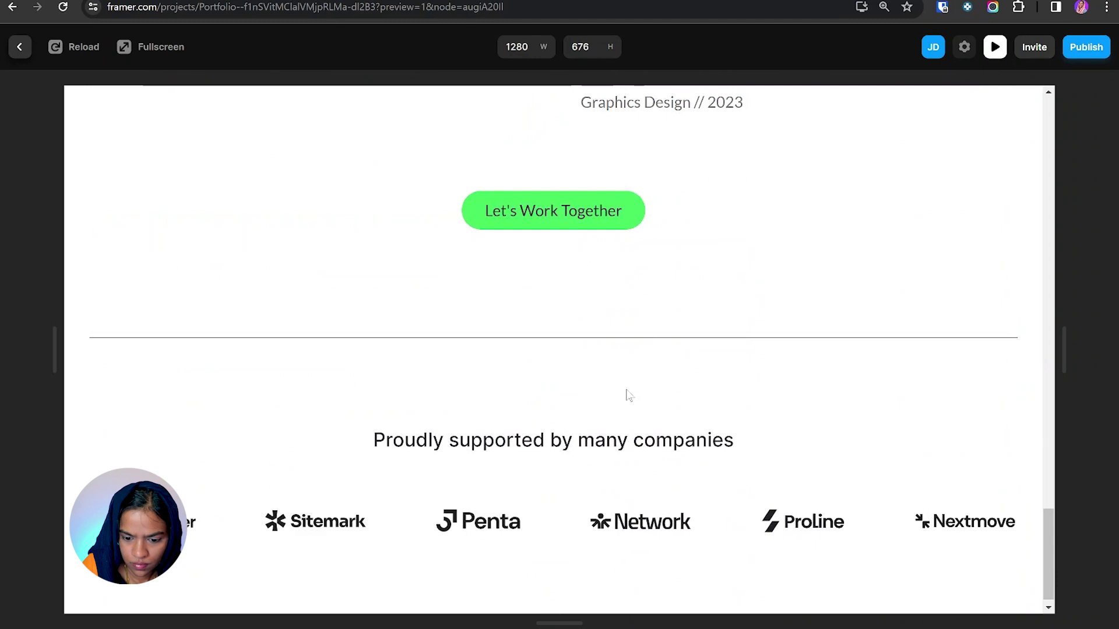